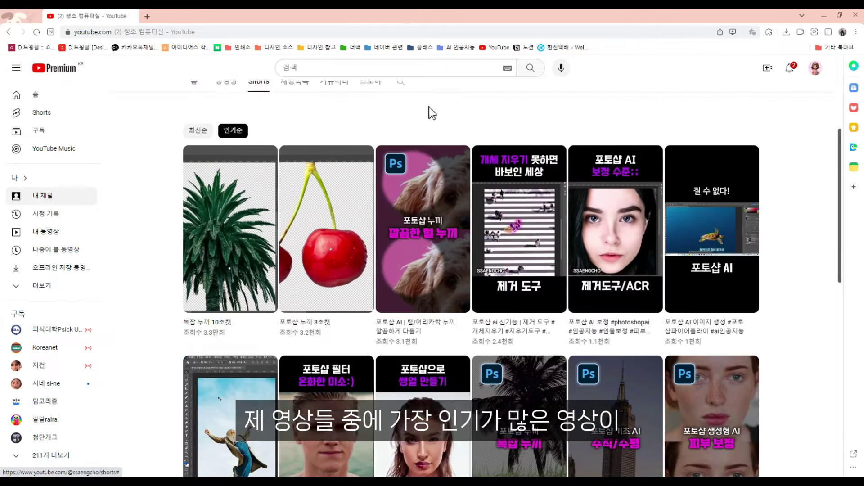
scroll(432, 113, down, 1)
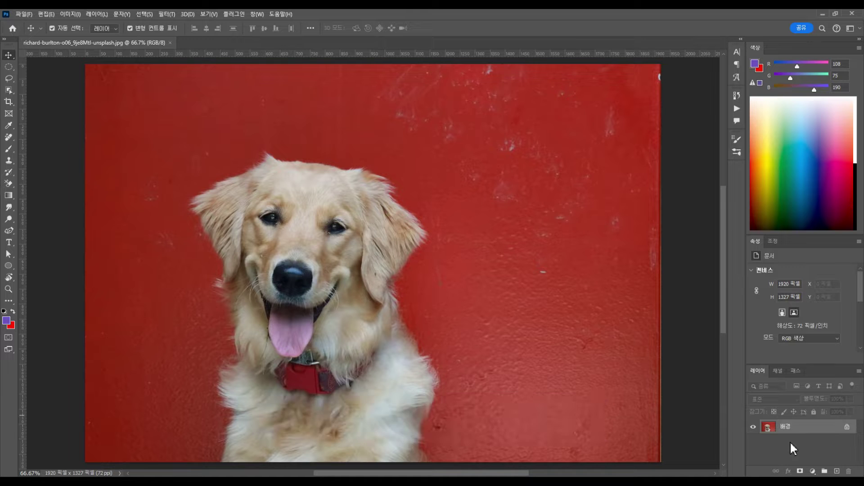
Step: Duplicate the background layer and select the dog on the copy with the Object Selection tool
key(ctrl+j)
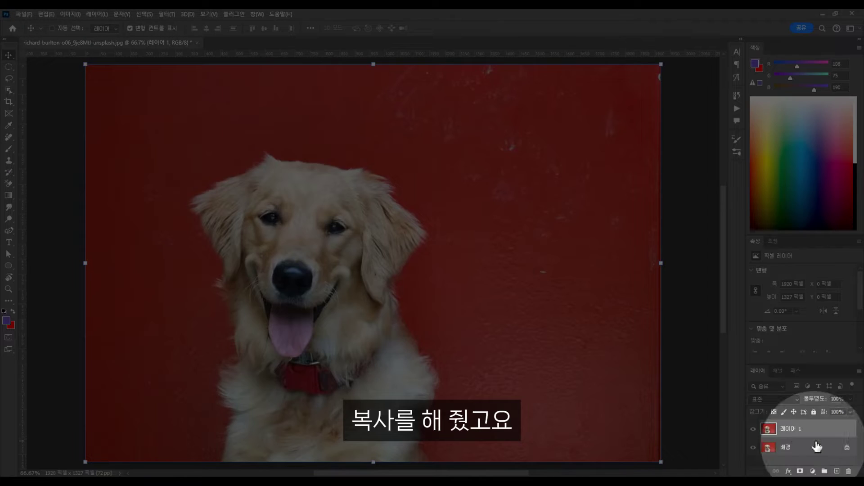
click(52, 28)
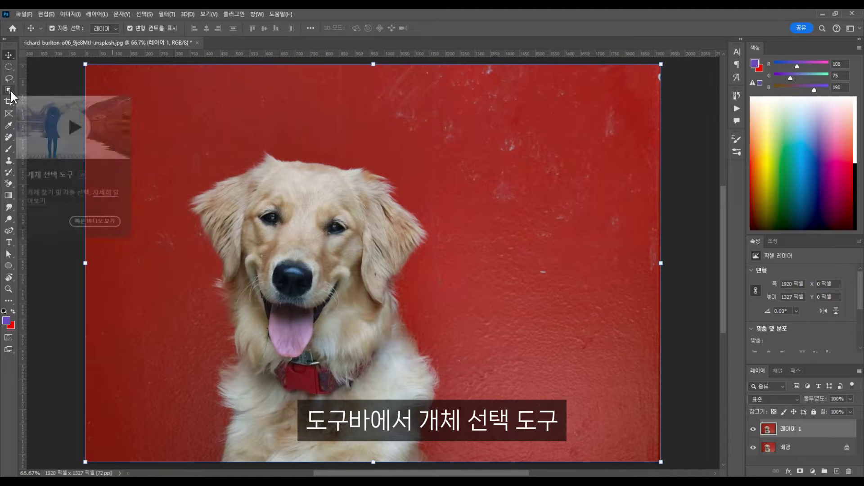
click(11, 91)
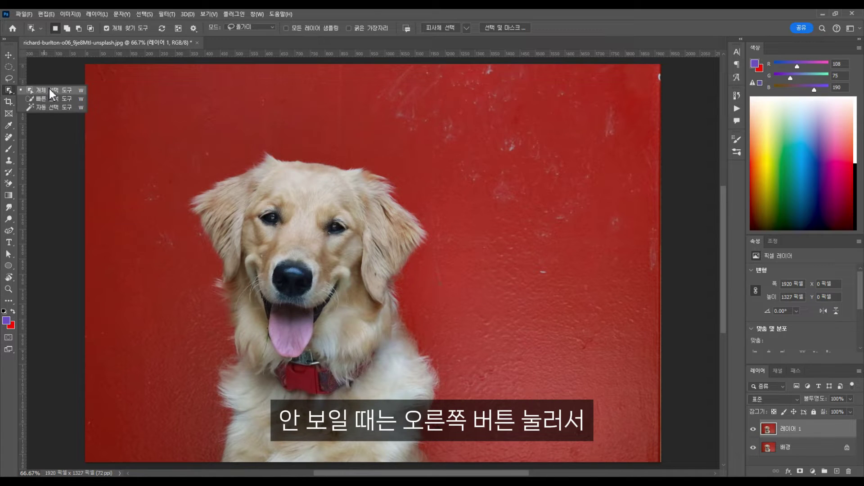
click(66, 90)
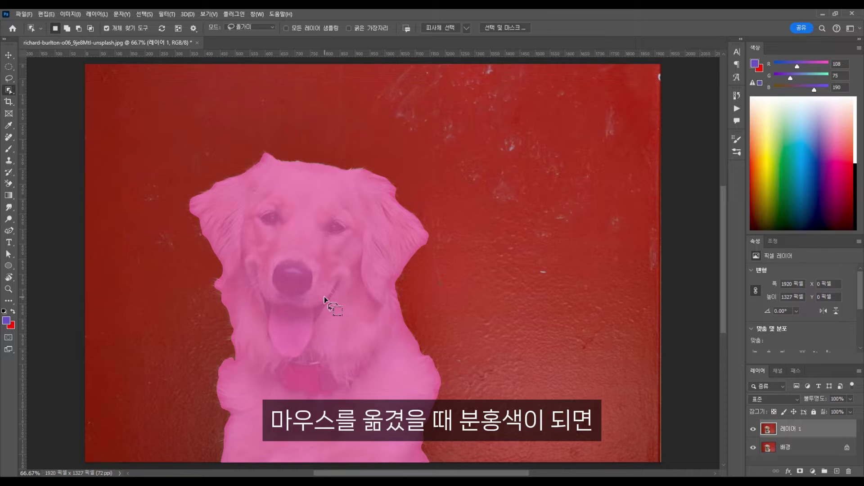
click(324, 272)
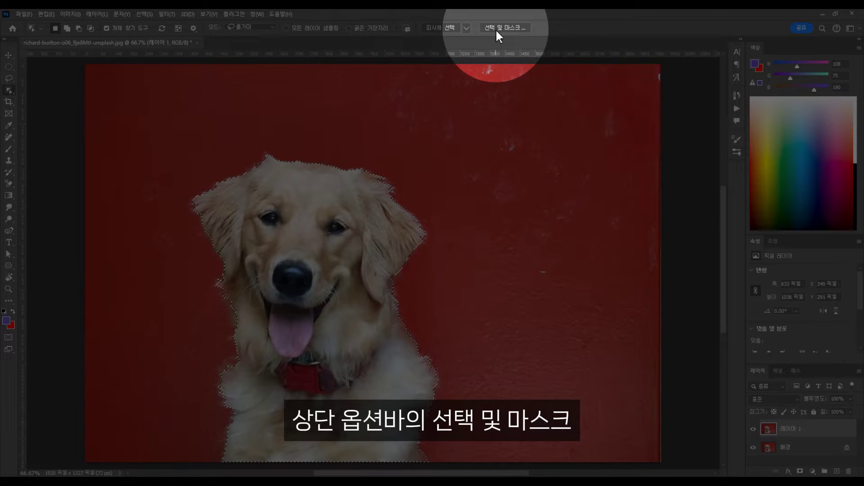
Step: Enter Select and Mask for the dog selection and set the view mode to Overlay
click(496, 30)
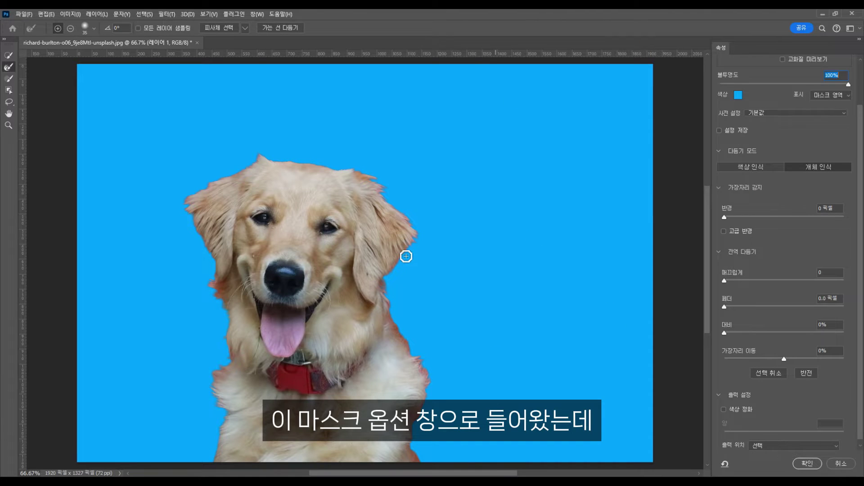
scroll(794, 149, up, 2)
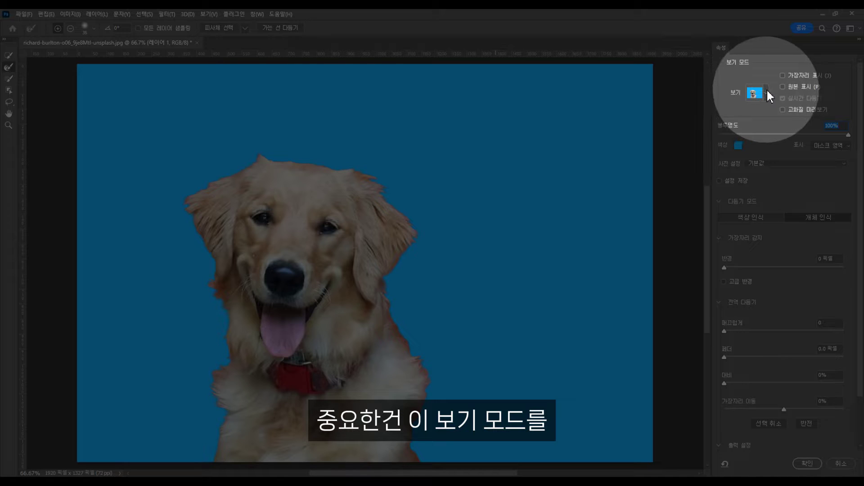
click(766, 92)
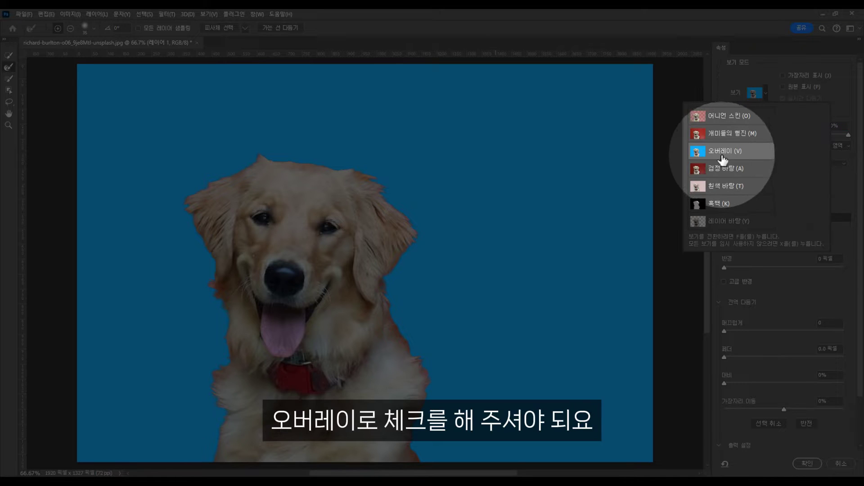
click(760, 69)
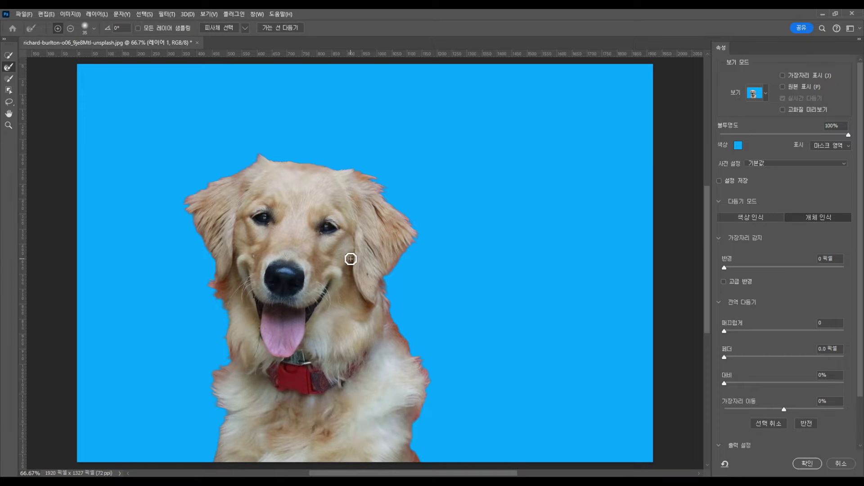
Step: Set the overlay color to 002aff and keep its opacity at 100%
click(739, 146)
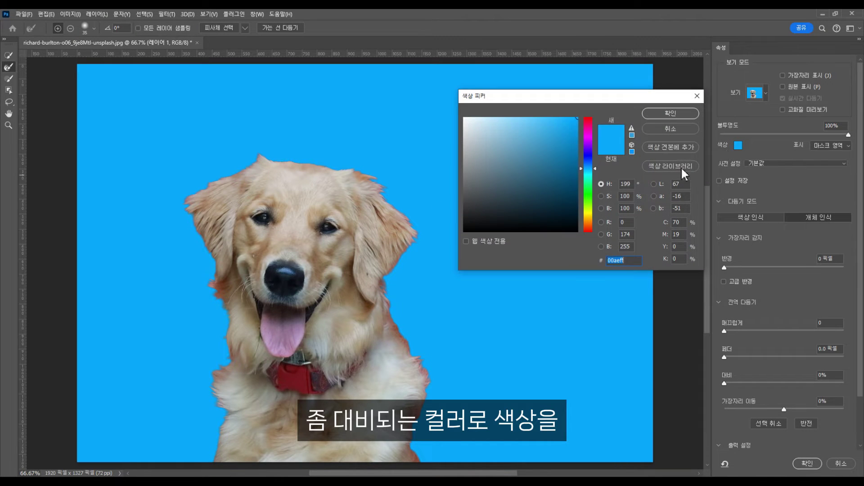
text(002aff)
click(680, 114)
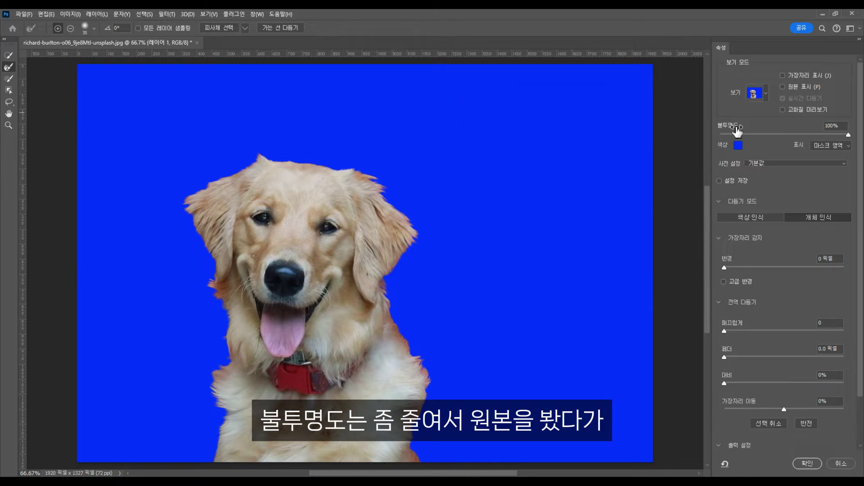
mouse_move(842, 134)
mouse_down()
mouse_move(782, 136)
mouse_move(848, 135)
mouse_up()
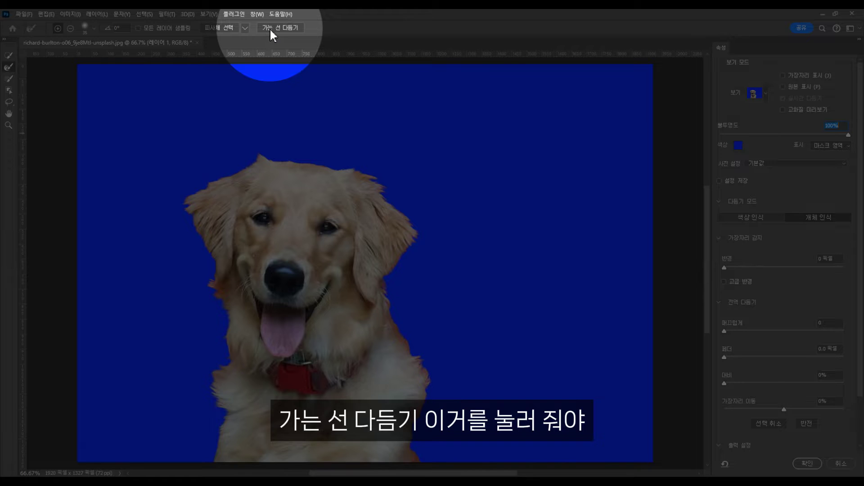
Step: Apply Refine Hair to the dog's selection and enable Decontaminate Colors at 100%
click(269, 28)
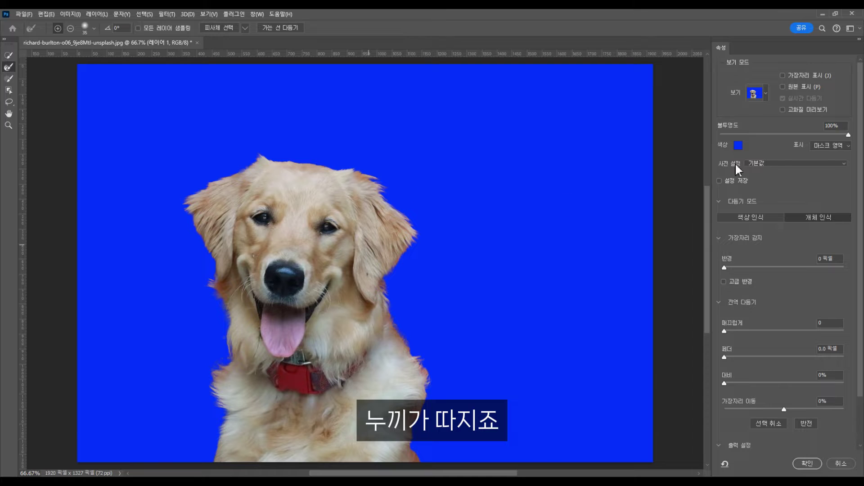
scroll(796, 263, down, 2)
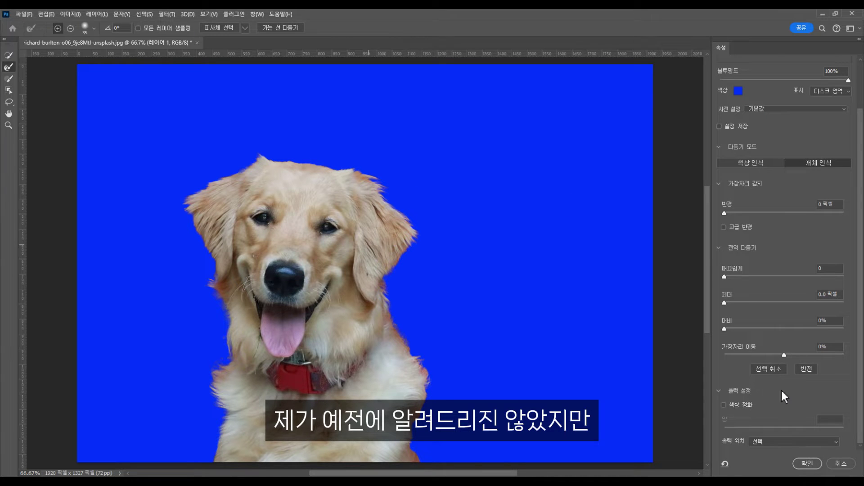
key(ctrl+plus)
key(ctrl+plus)
click(724, 405)
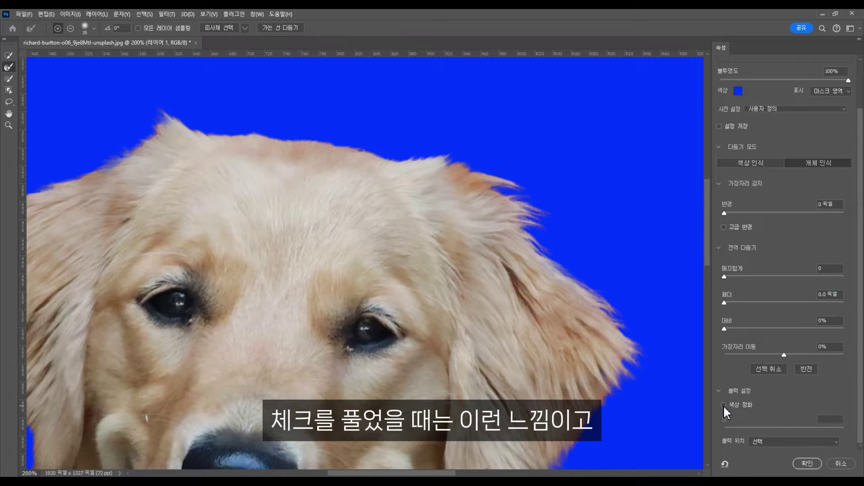
click(723, 405)
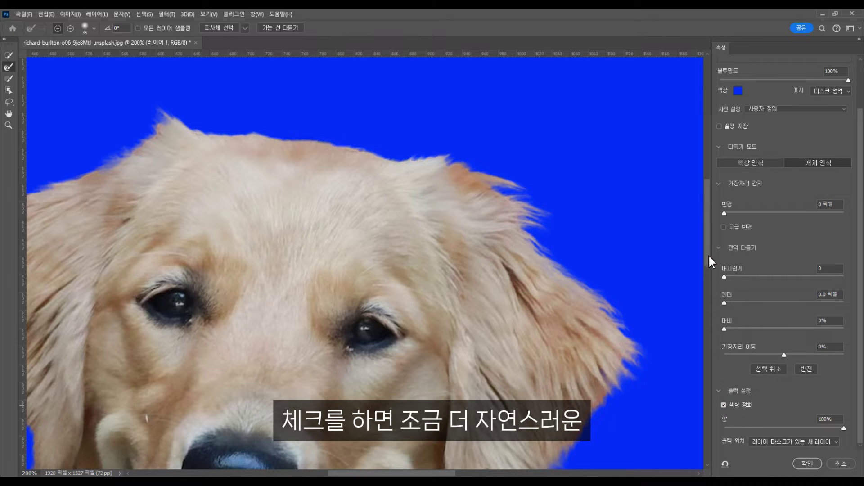
Step: Brush along the fur edge from below the dog's right-hand ear down to the shoulder with the Refine Edge Brush to remove the red fringe
drag(473, 255, 464, 342)
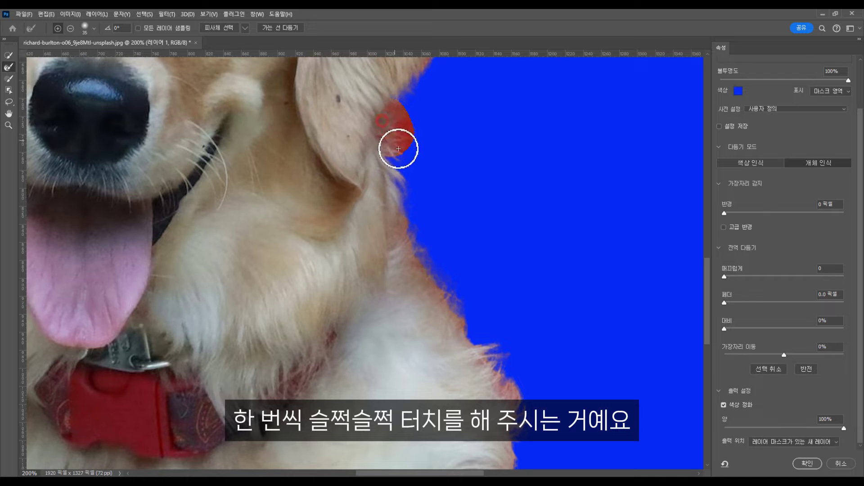
drag(397, 168, 425, 200)
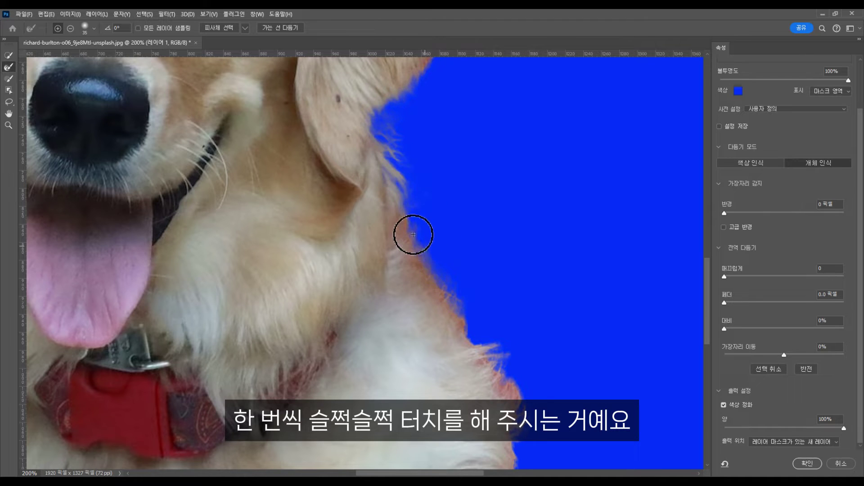
drag(414, 231, 443, 264)
drag(464, 323, 468, 324)
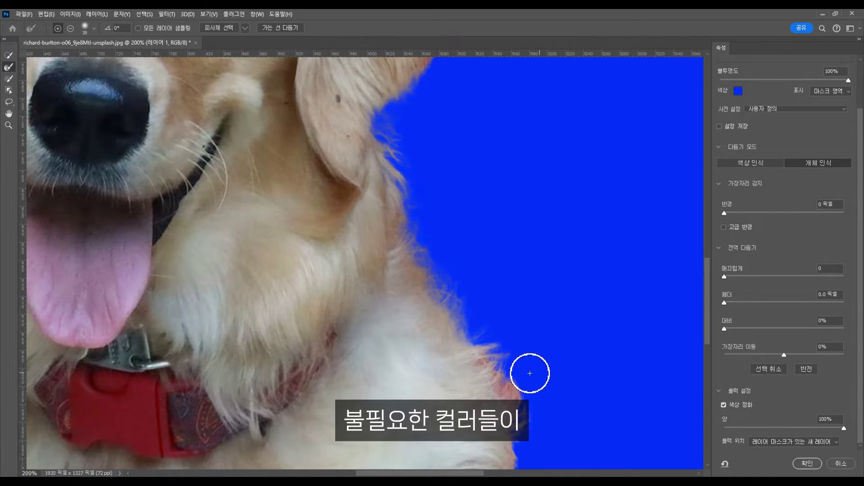
drag(498, 363, 518, 368)
click(518, 394)
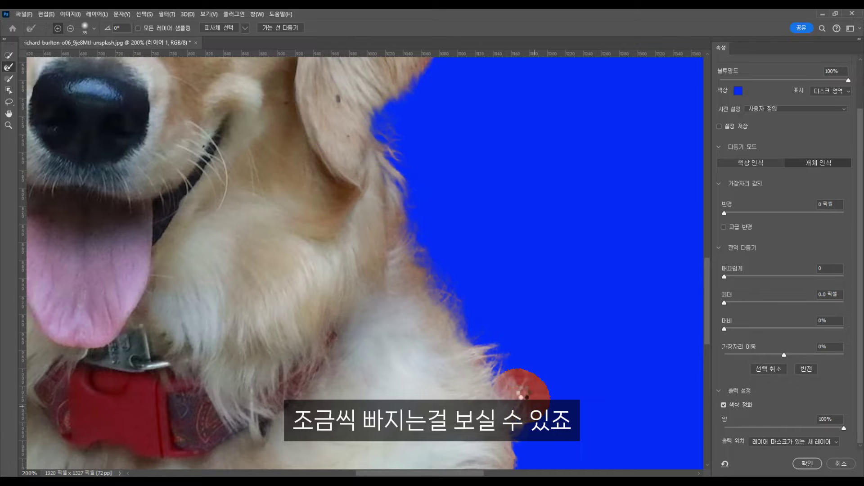
Step: Set the Refine Edge Brush to 0% hardness, 1% spacing and a size of 45 px
scroll(518, 394, down, 5)
click(85, 28)
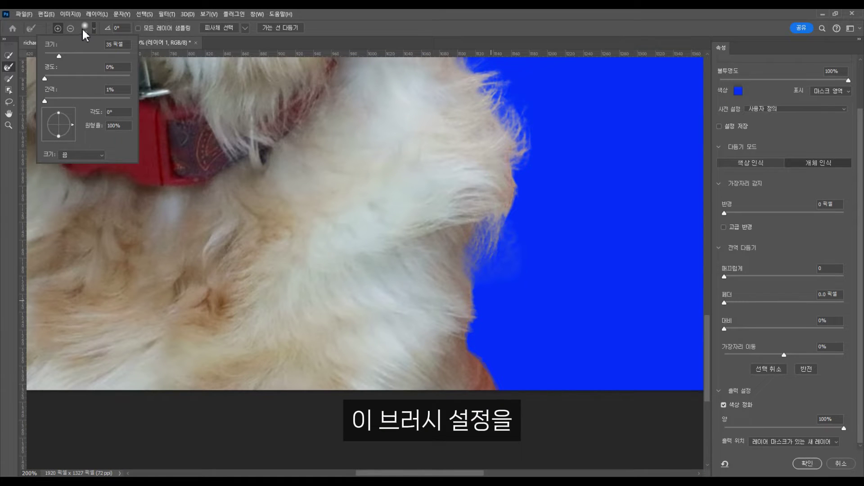
click(45, 78)
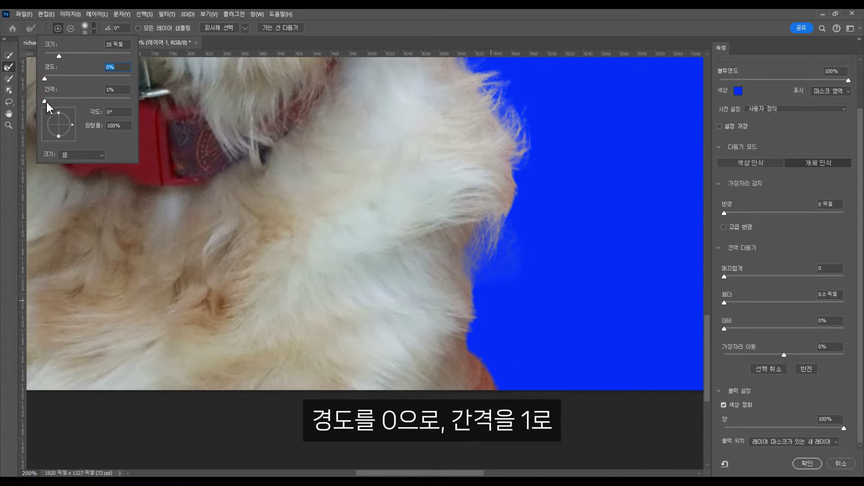
click(45, 101)
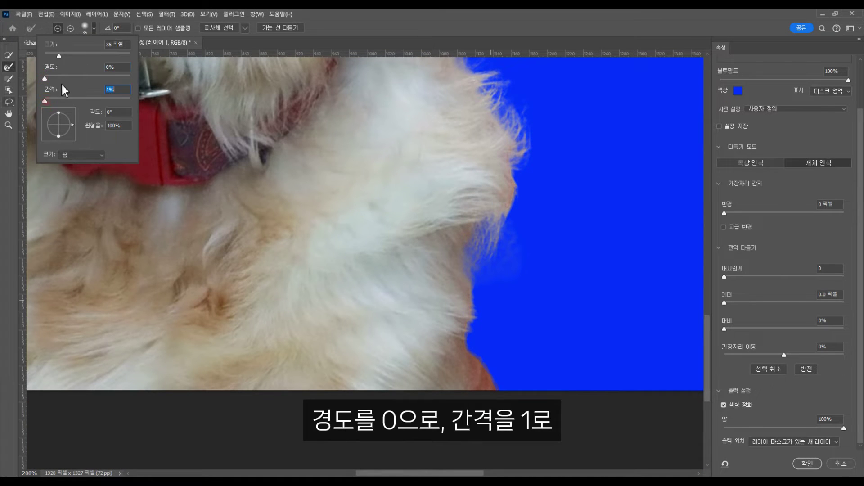
click(338, 43)
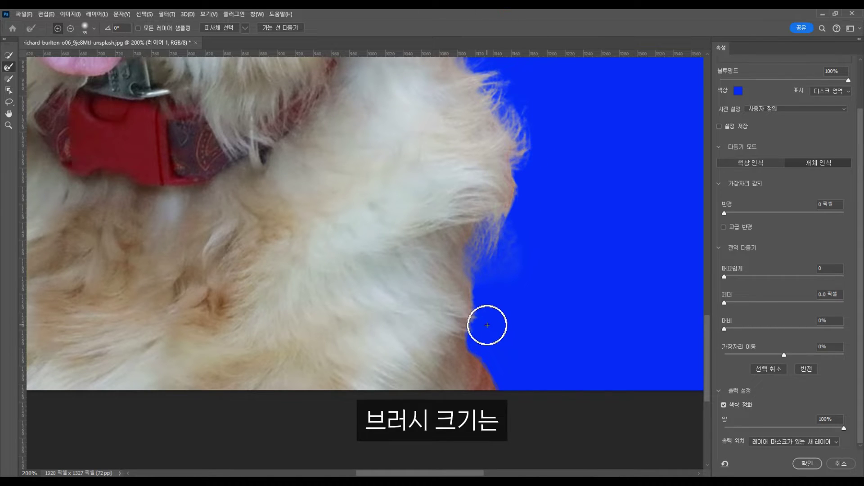
key(bracketright)
key(bracketright)
key(bracketright)
key(bracketright)
key(bracketleft)
key(bracketleft)
key(bracketleft)
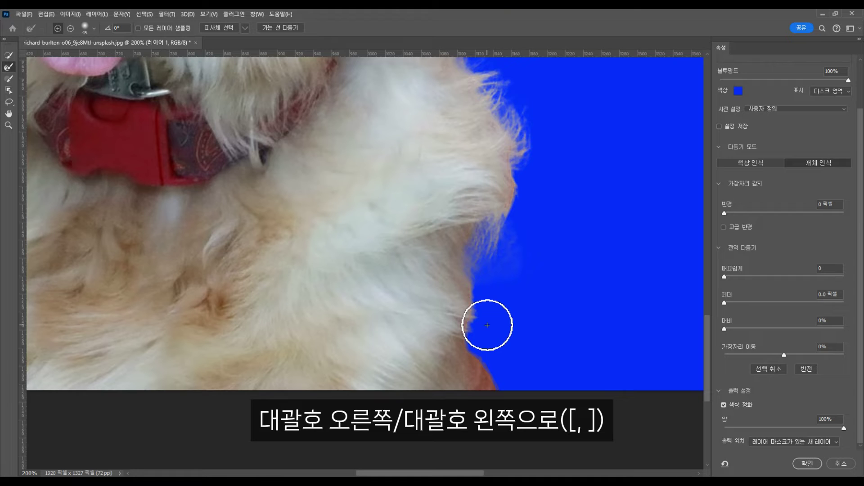
Step: Refine the fur edges on both sides of the dog's lower chest with the brush
drag(492, 342, 477, 349)
drag(357, 278, 649, 319)
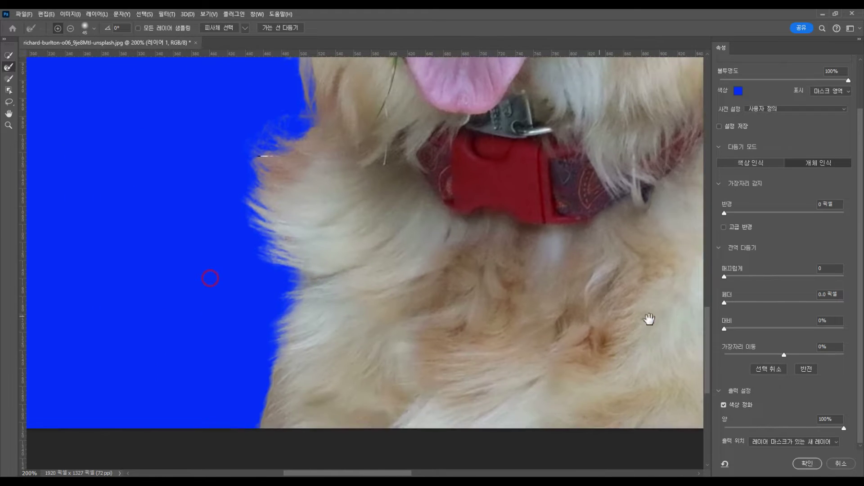
click(310, 406)
click(299, 420)
Step: Brush over the red-tinted fur below the dog's left-hand ear and along that ear's outer edge
drag(343, 185, 322, 388)
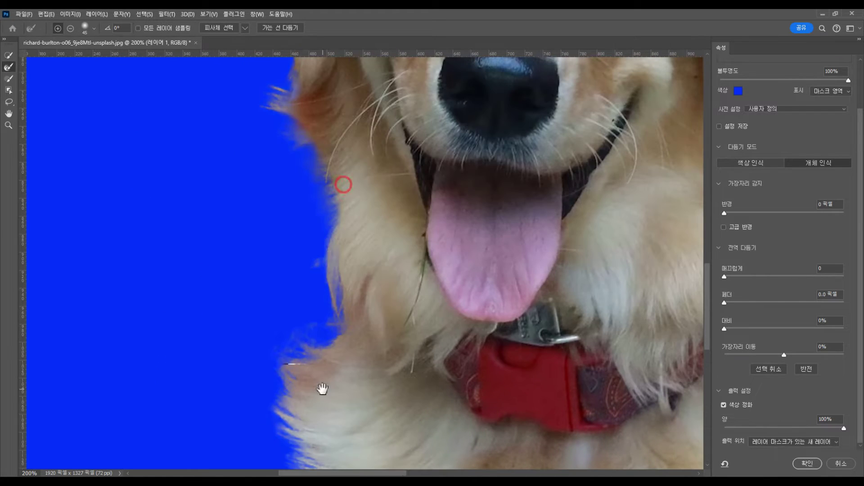
drag(366, 266, 328, 376)
drag(275, 270, 265, 284)
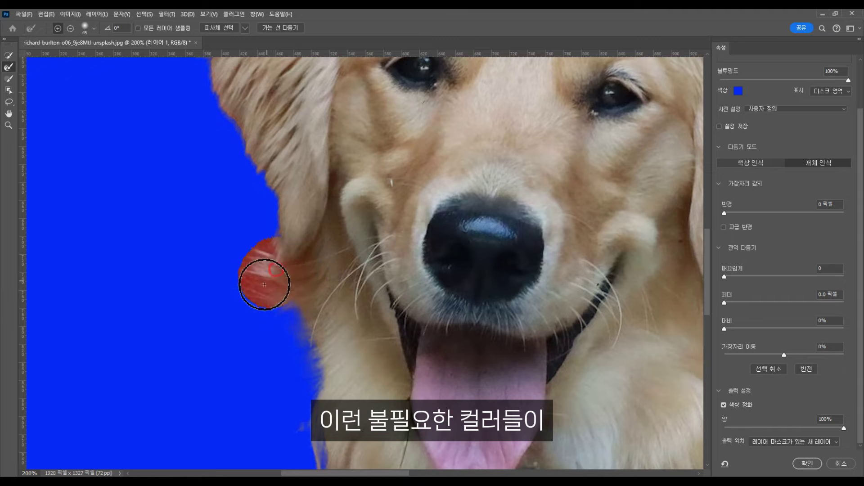
drag(293, 312, 281, 316)
drag(298, 192, 306, 348)
drag(205, 234, 218, 266)
drag(272, 372, 257, 406)
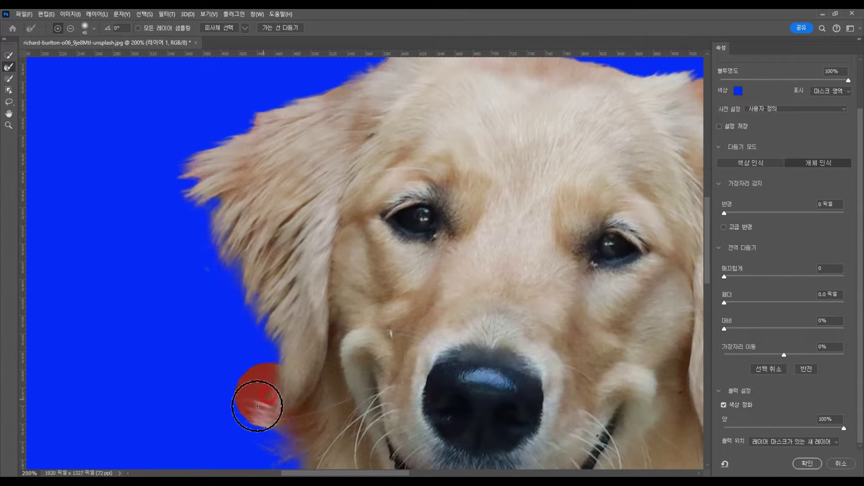
Step: Soften the hard fur edges along the upper side of both ears and the adjoining head with the Refine Edge Brush
drag(342, 90, 299, 297)
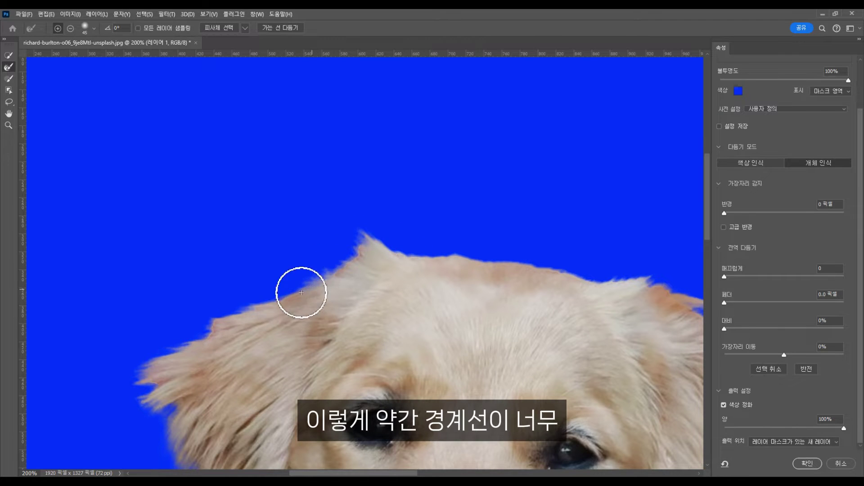
click(347, 246)
click(327, 262)
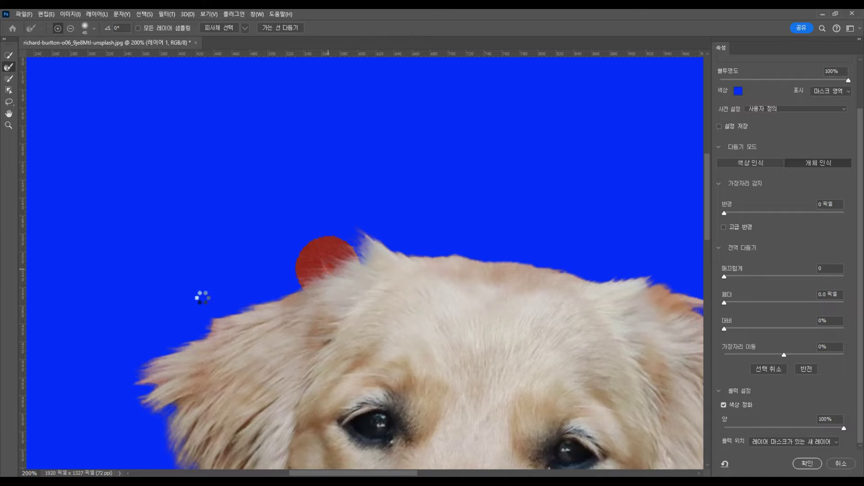
click(205, 323)
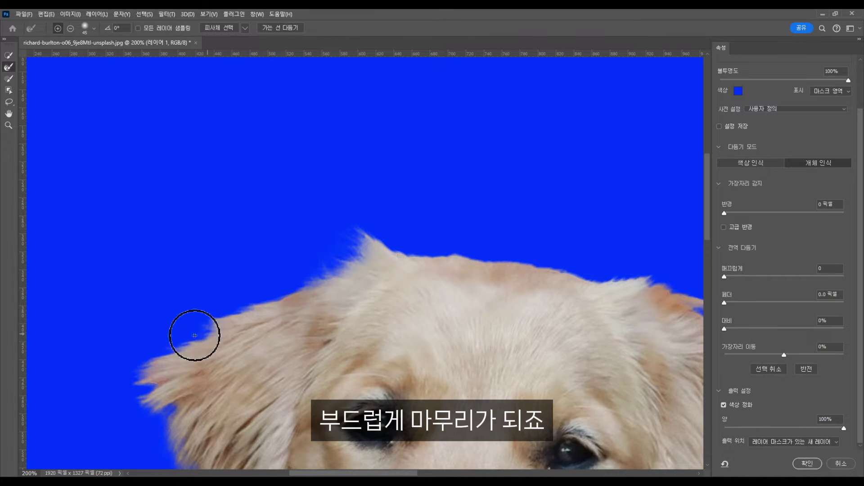
drag(602, 256, 303, 181)
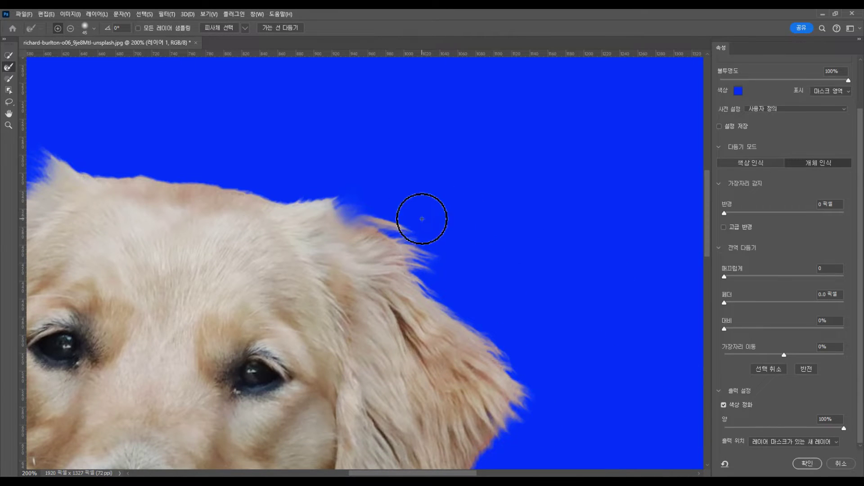
click(364, 207)
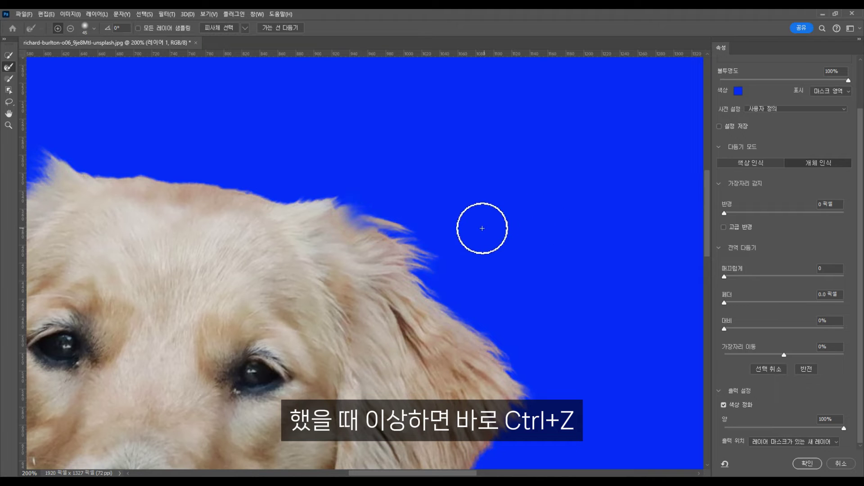
Step: Reduce the Refine Edge Brush to 30 px and rework the patchy fur gap where the right-hand ear meets the head
key(bracketleft)
key(bracketleft)
key(bracketleft)
click(351, 203)
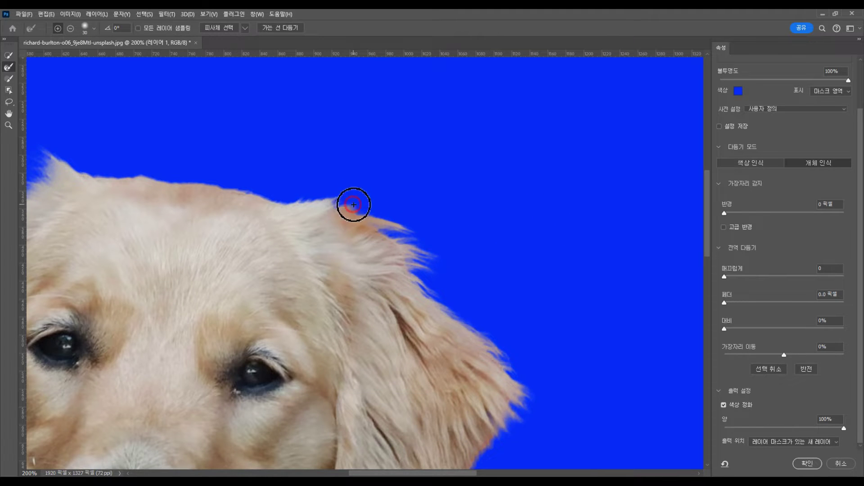
click(345, 212)
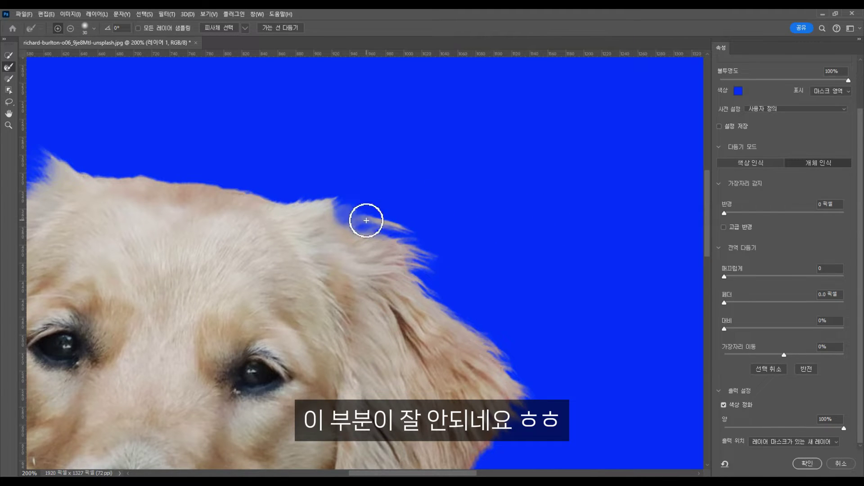
Step: Set the Refine Edge Brush back to 45 px and refine the pointed fur tuft on the left-hand side of the dog's crown
key(bracketright)
key(bracketright)
key(bracketright)
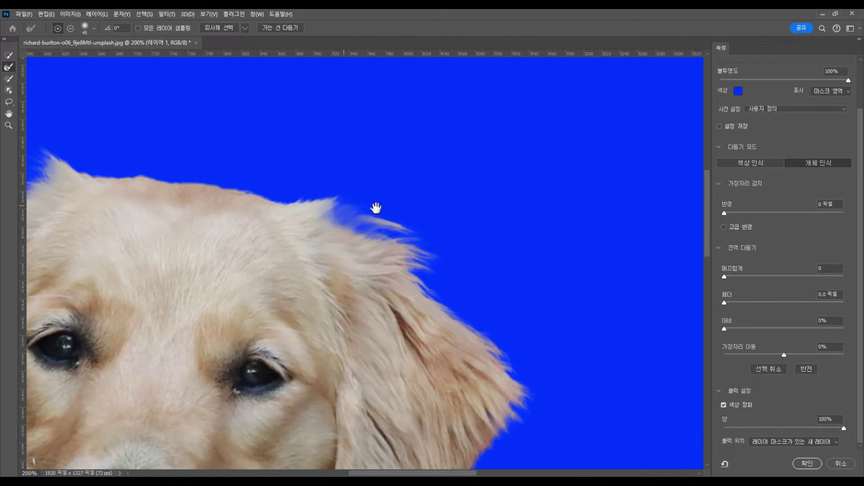
mouse_move(377, 207)
mouse_down()
mouse_move(539, 234)
mouse_move(467, 212)
mouse_move(562, 237)
mouse_up()
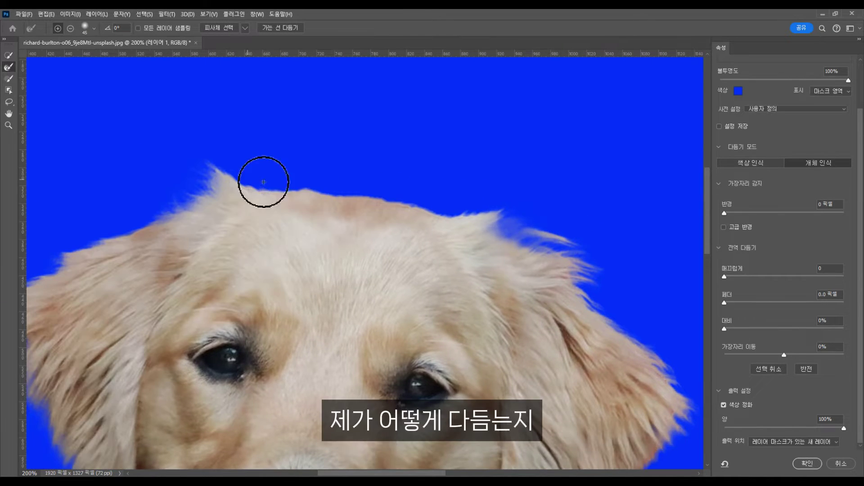
click(217, 160)
drag(470, 296, 465, 328)
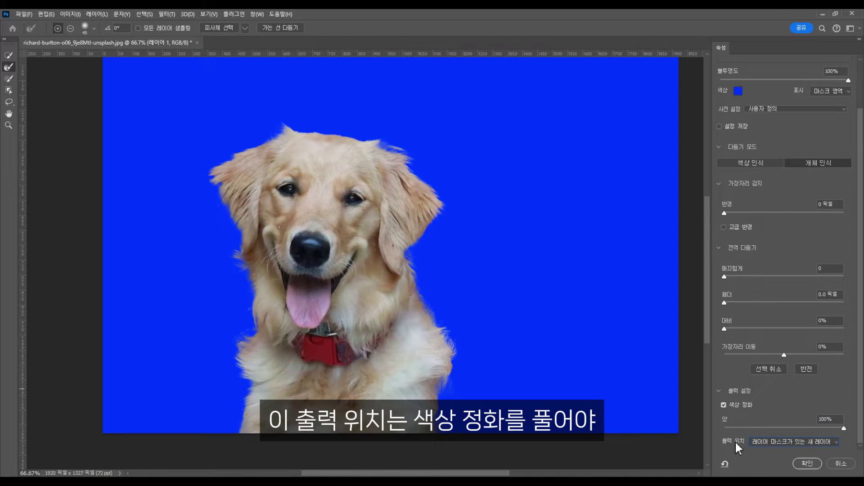
Step: Output the refined cutout with Decontaminate Colors on as a new layer with layer mask, and hide the original background layer
click(763, 441)
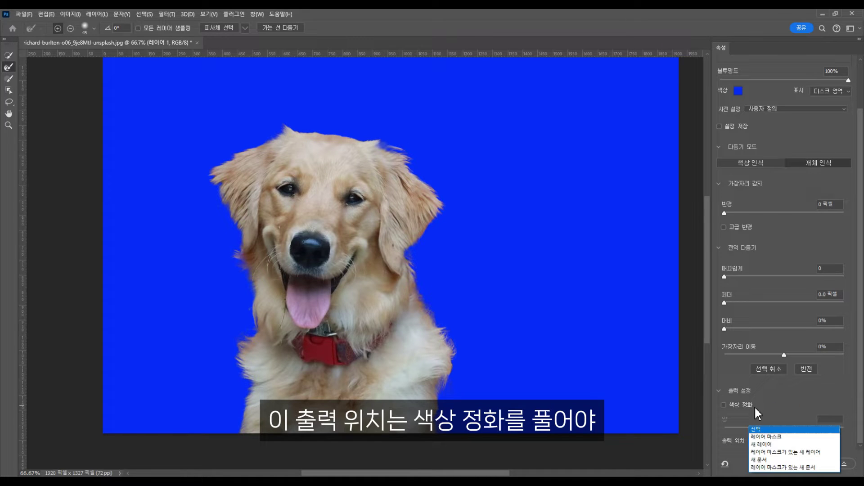
click(754, 406)
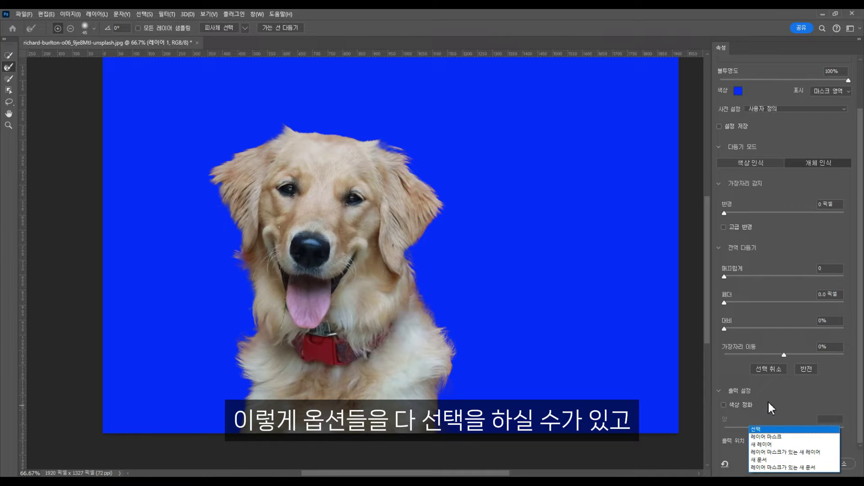
click(724, 404)
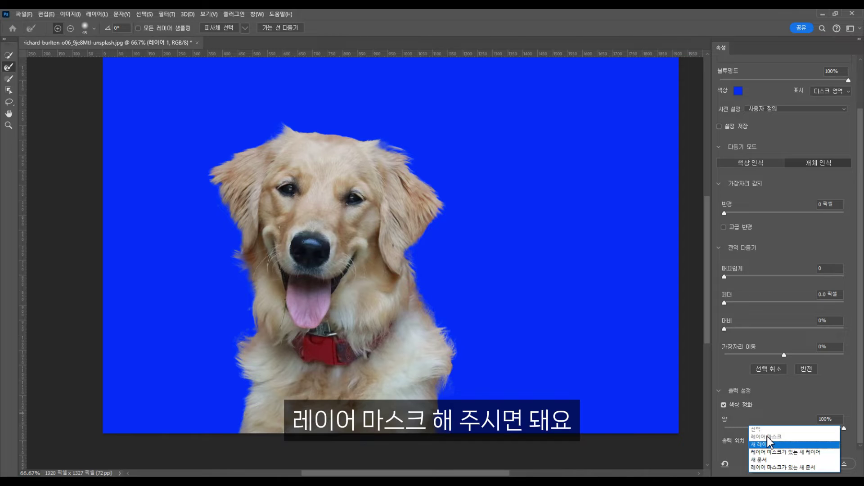
click(769, 439)
click(808, 464)
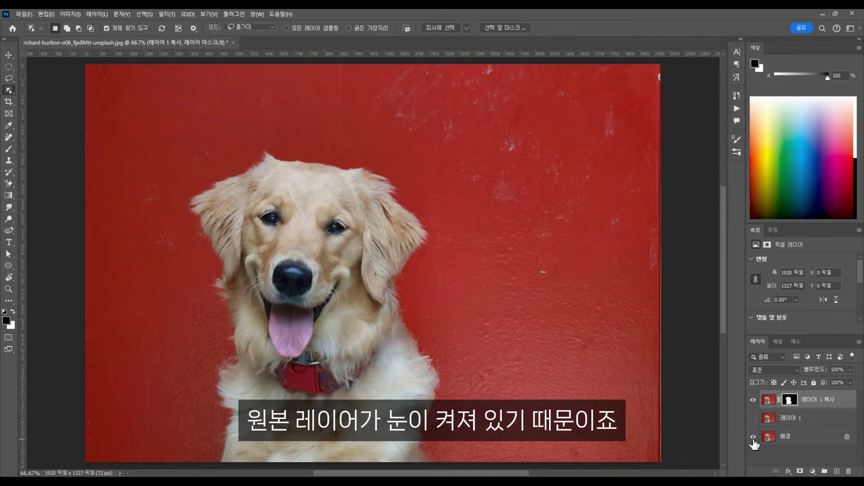
click(753, 437)
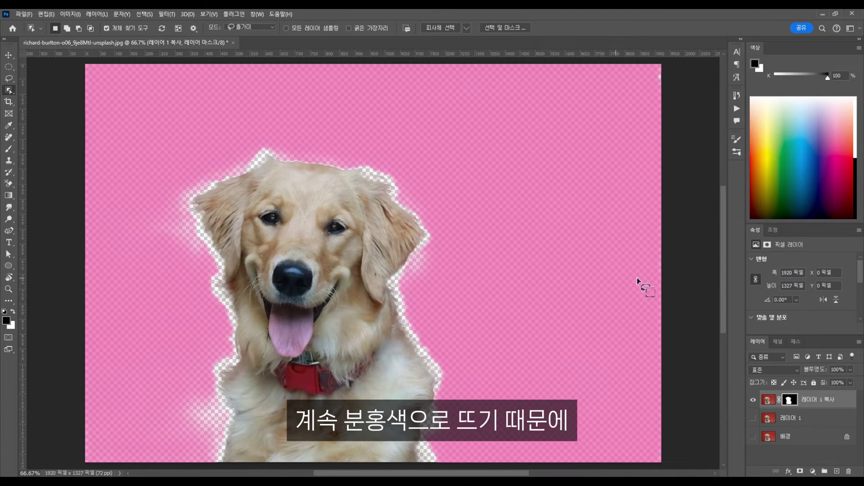
key(v)
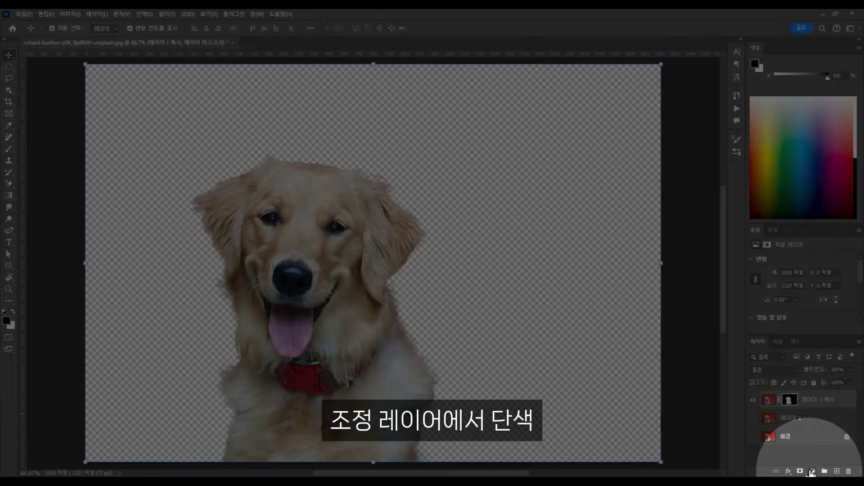
Step: Add a Solid Color fill layer in purple #6c4bbe and move it directly below the masked dog layer
click(812, 471)
click(820, 312)
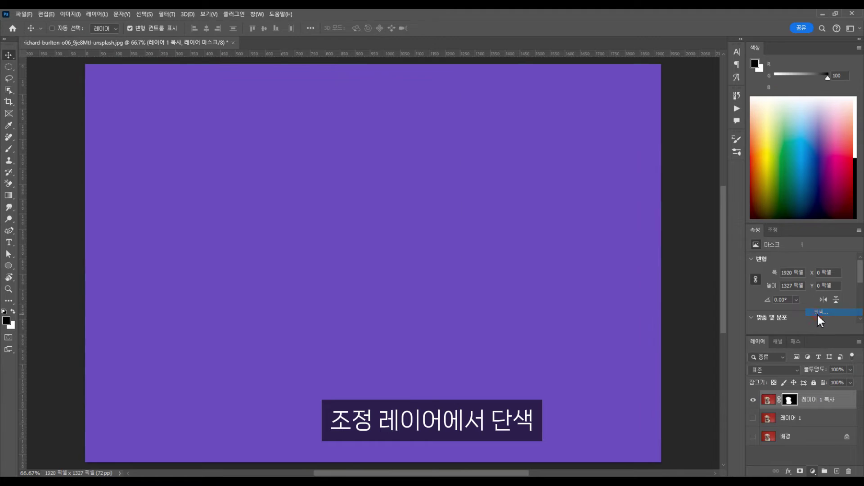
drag(555, 93, 579, 150)
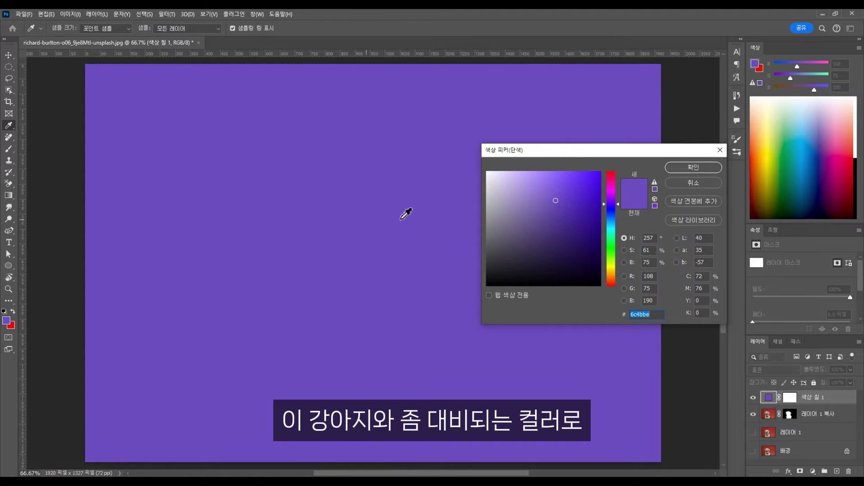
click(704, 168)
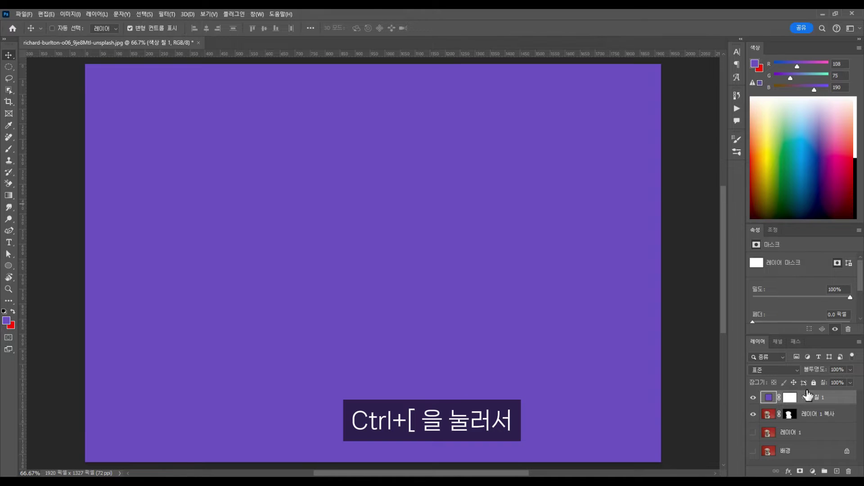
key(ctrl+bracketleft)
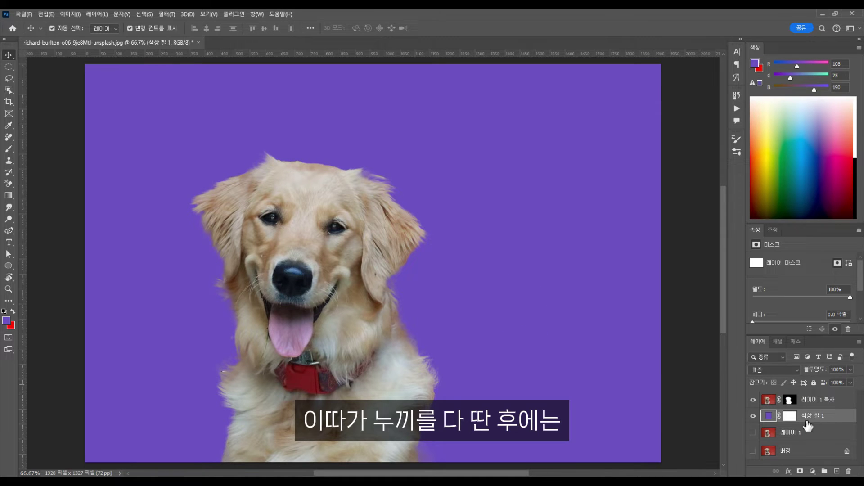
Step: Compare the dog cutout with the purple fill layer hidden and shown
click(753, 417)
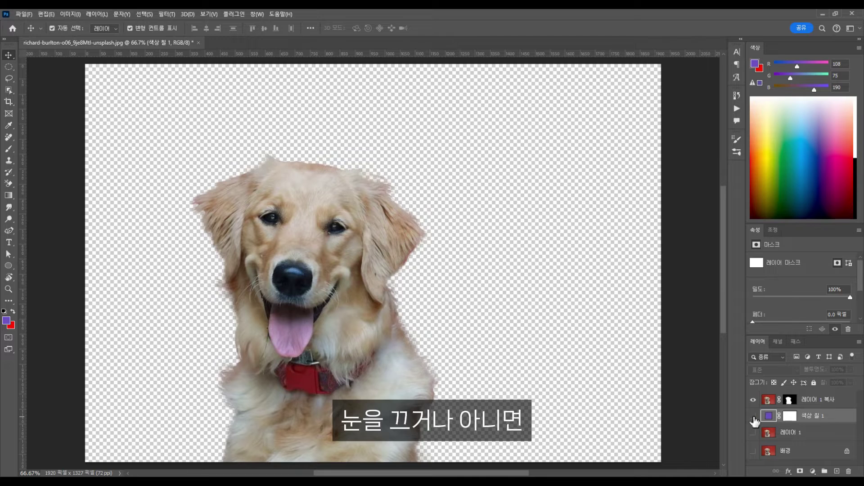
click(754, 417)
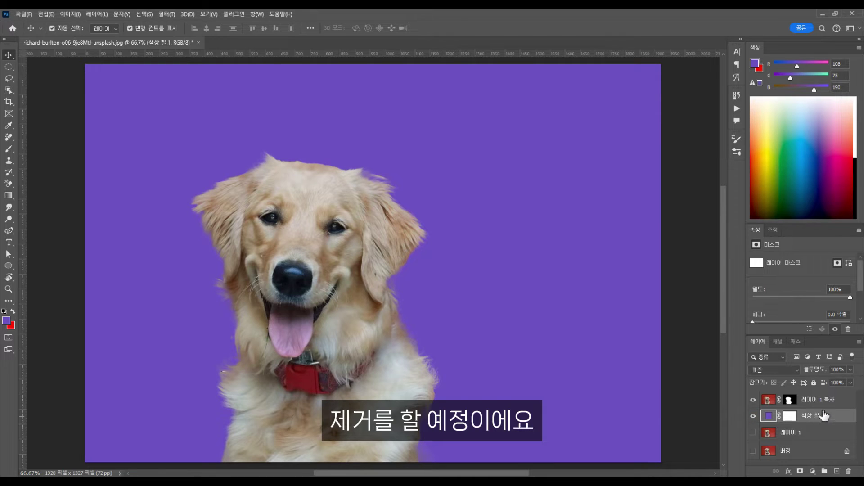
click(522, 208)
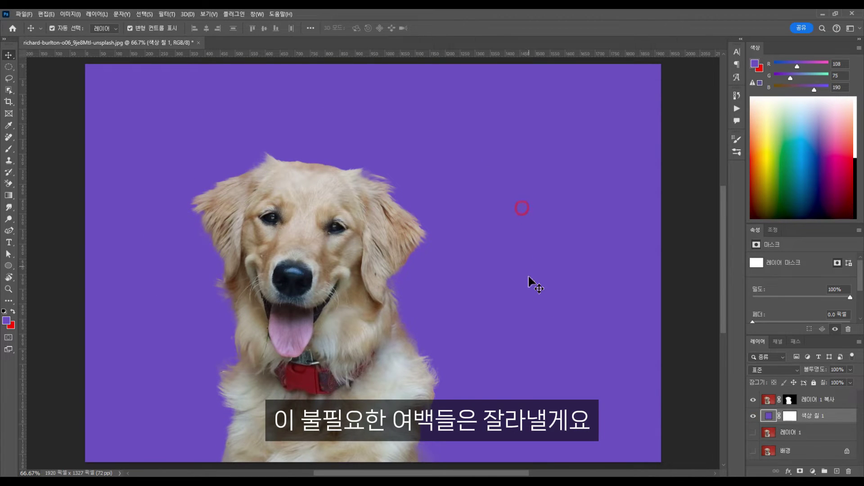
Step: Crop the canvas closely around the dog on the upper, left and right sides, to about 879 × 1078 px
key(c)
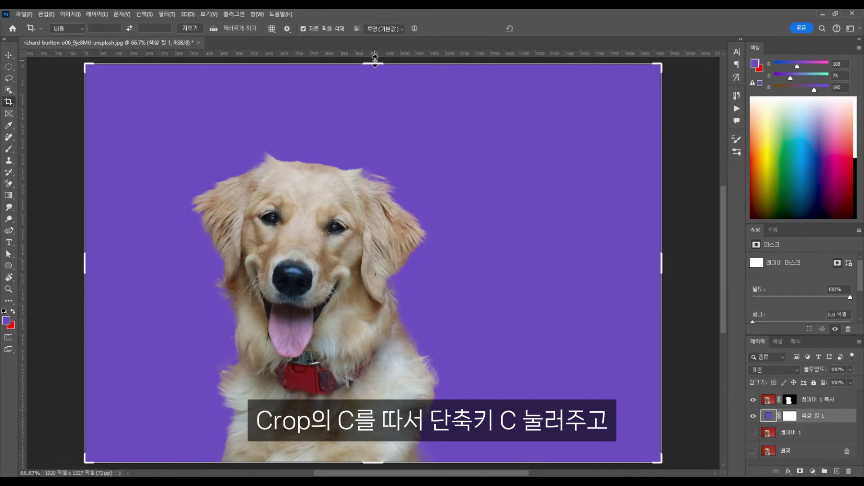
drag(373, 64, 374, 103)
drag(84, 269, 135, 264)
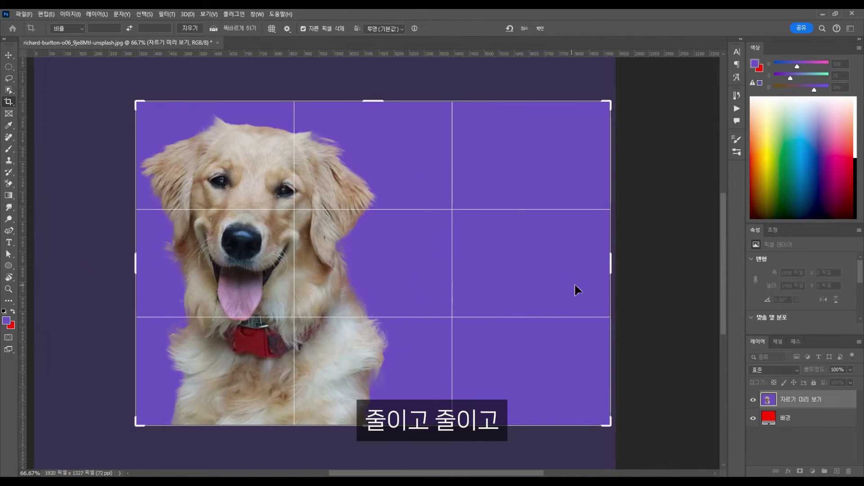
drag(613, 266, 509, 269)
double_click(396, 236)
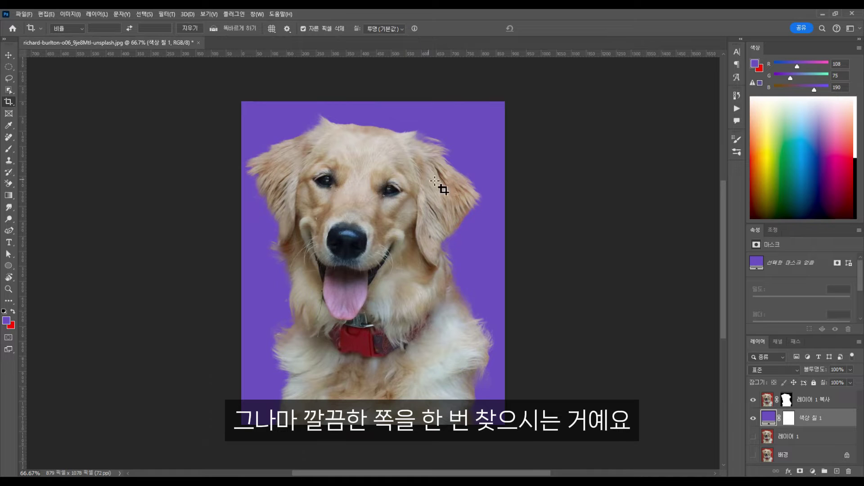
Step: Duplicate the masked dog layer and hide the lower of the two dog layers
scroll(442, 186, up, 2)
drag(418, 158, 477, 288)
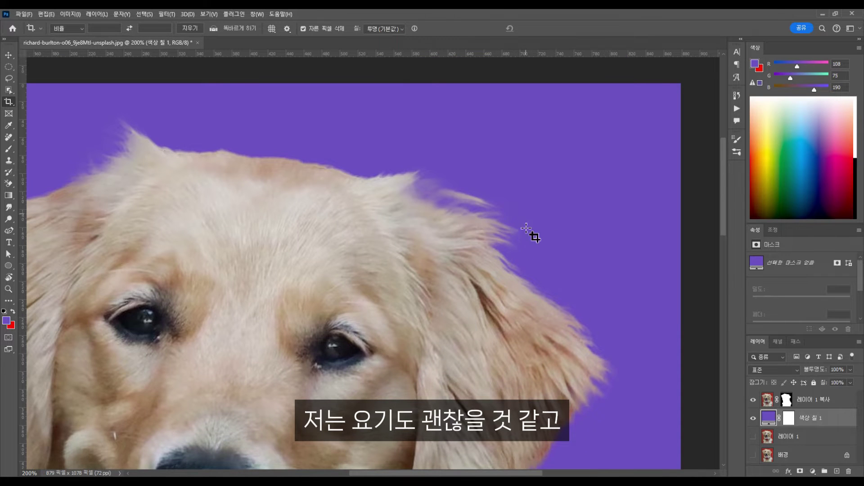
drag(161, 259, 395, 252)
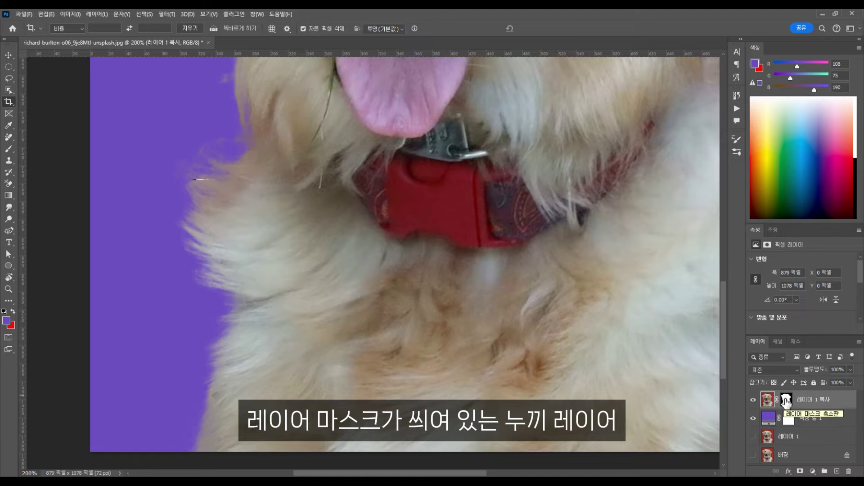
key(ctrl+j)
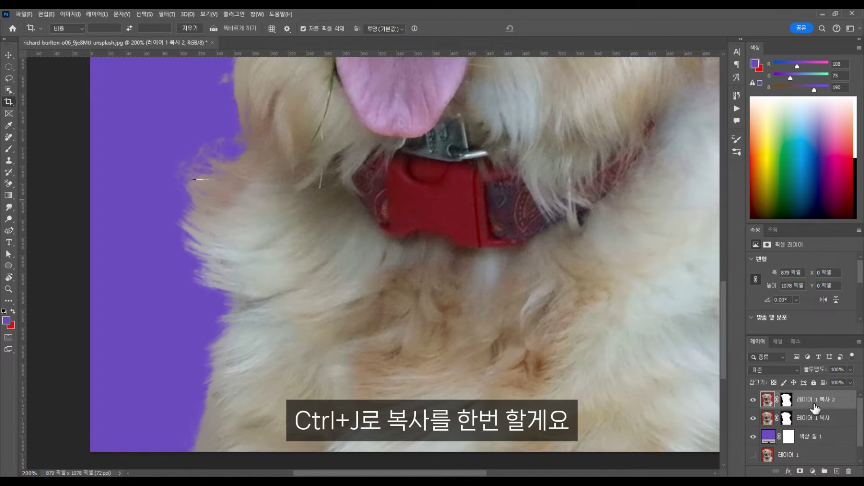
click(753, 422)
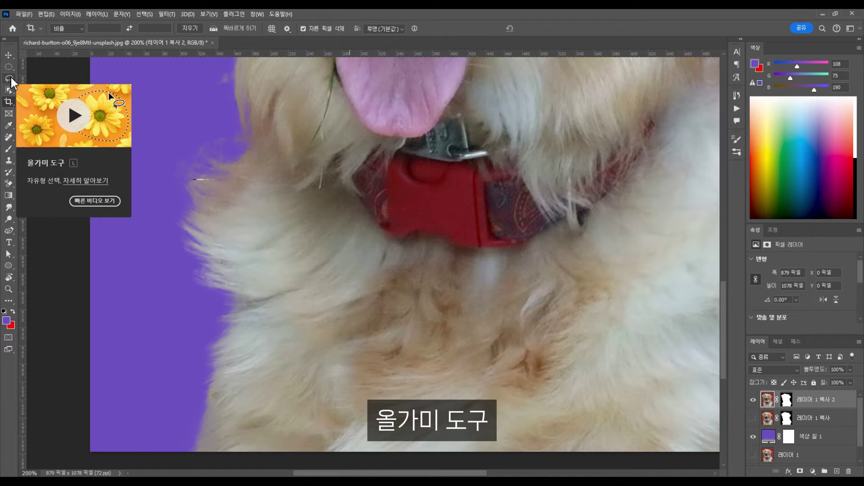
Step: Lasso a clean fur tuft about 81 × 77 px on the left-hand edge of the chest, beside the red collar buckle
click(9, 79)
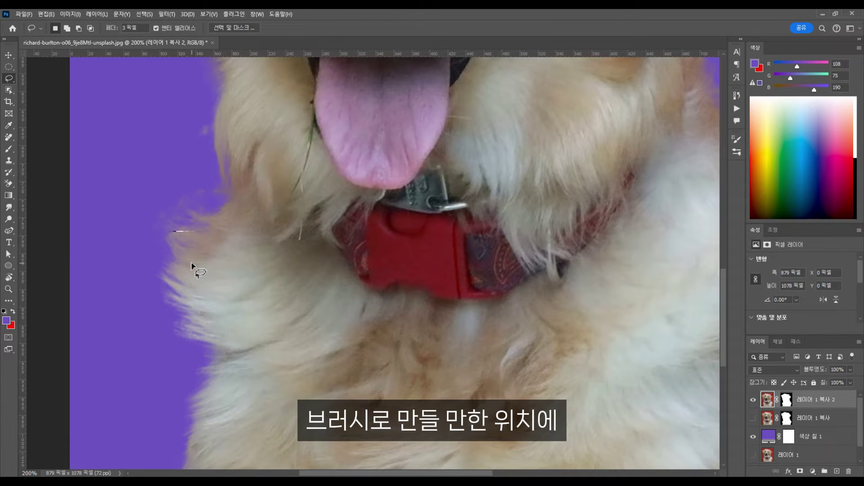
mouse_move(193, 263)
mouse_down()
mouse_move(154, 272)
mouse_move(152, 299)
mouse_move(168, 310)
mouse_move(212, 306)
mouse_up()
drag(201, 272, 198, 269)
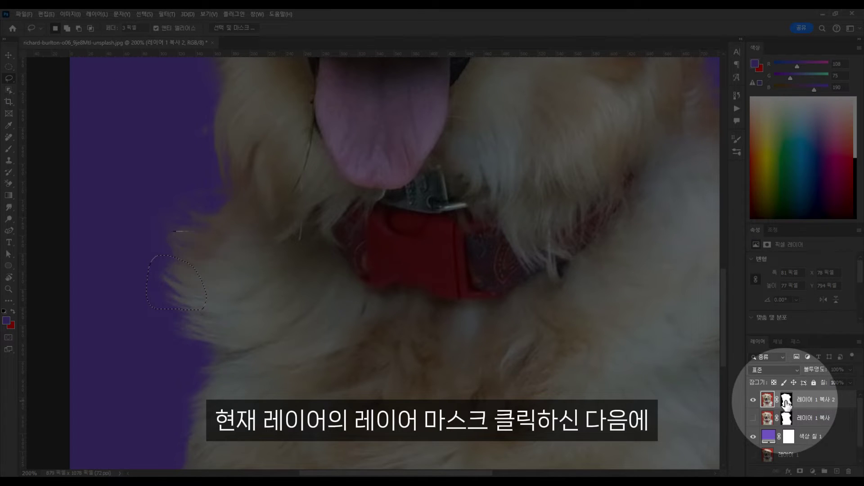
Step: Invert the selection, show the Contextual Task Bar, and fill the duplicate layer's mask with black everywhere outside the fur tuft
click(785, 402)
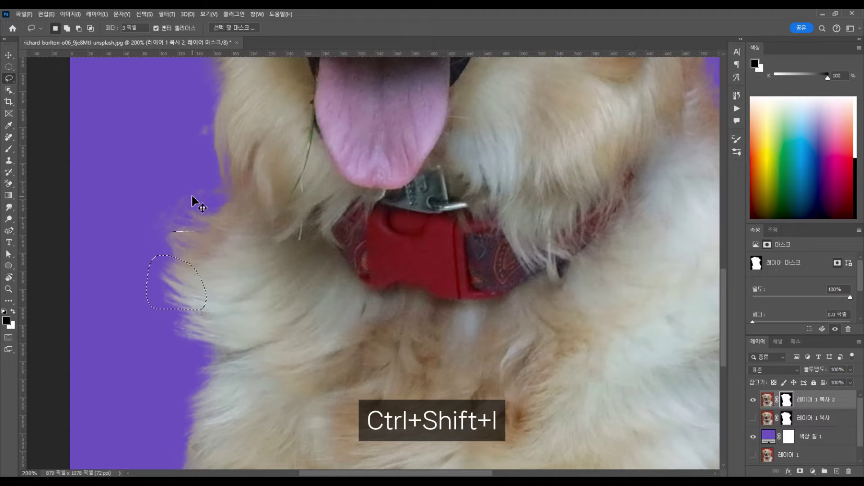
key(ctrl+shift+i)
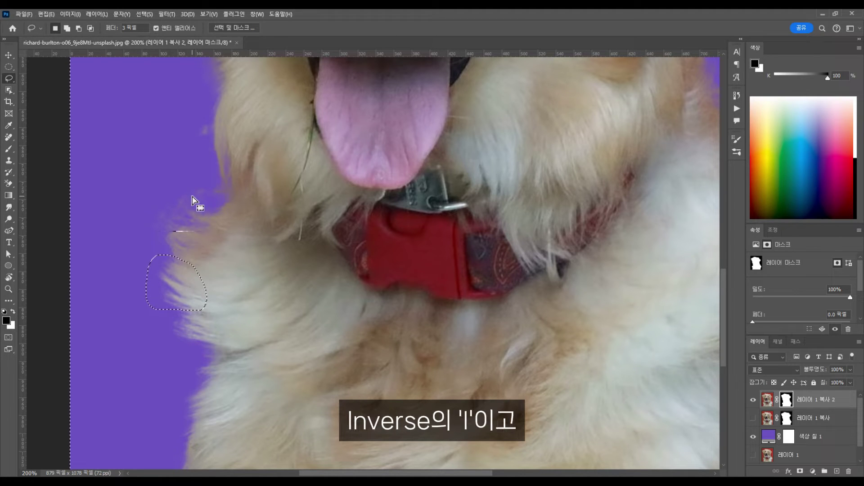
click(255, 14)
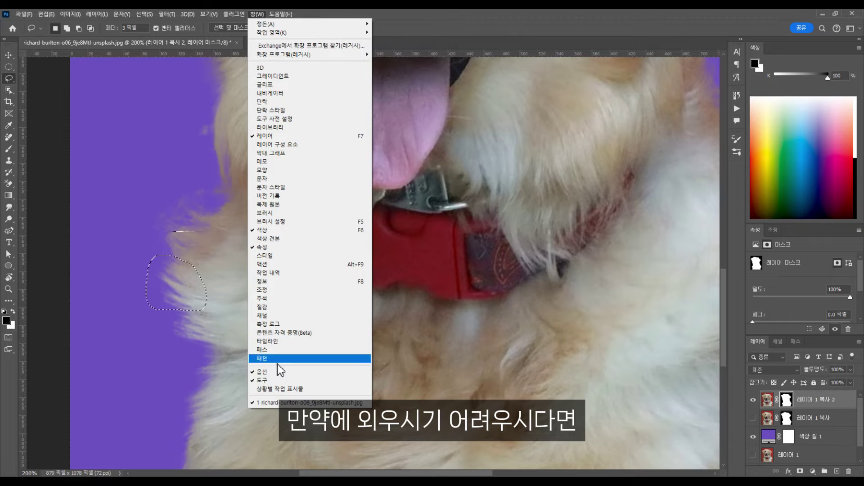
click(278, 389)
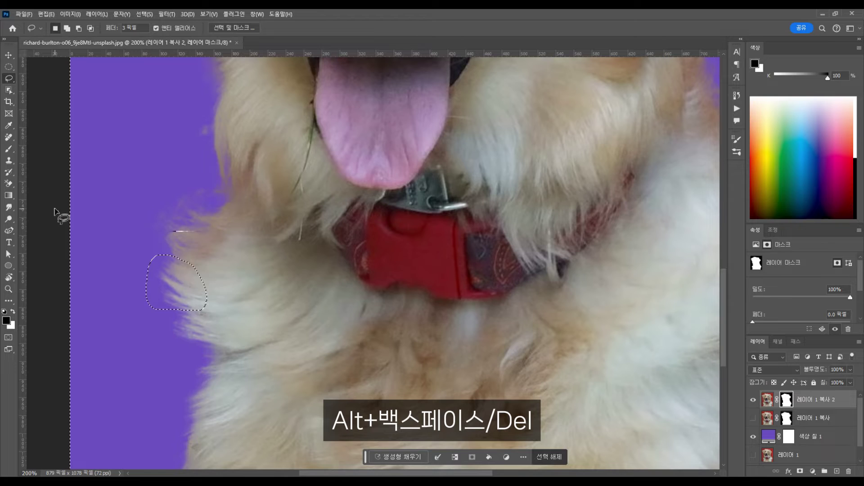
key(alt+BackSpace)
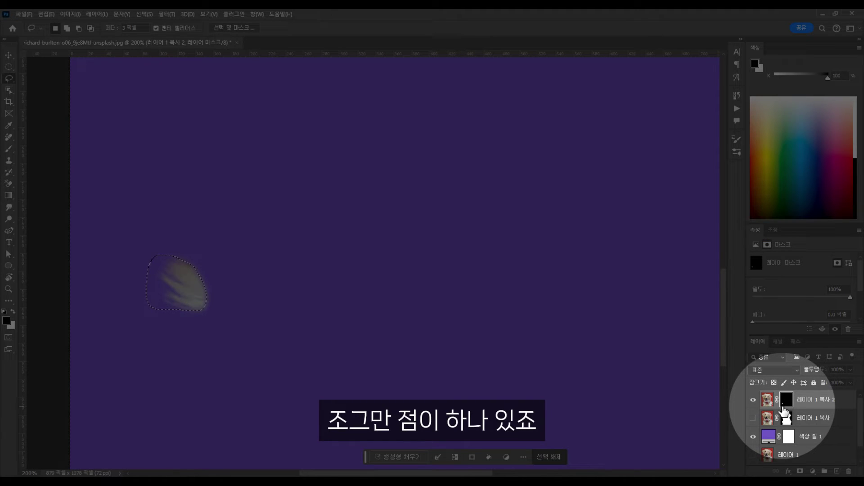
Step: Switch the layer thumbnails to the large size and deselect the area around the fur tuft
right_click(768, 399)
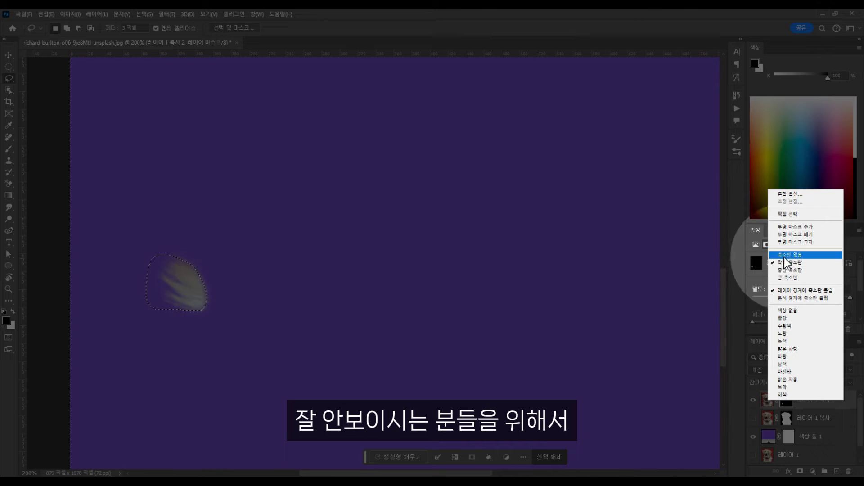
click(788, 277)
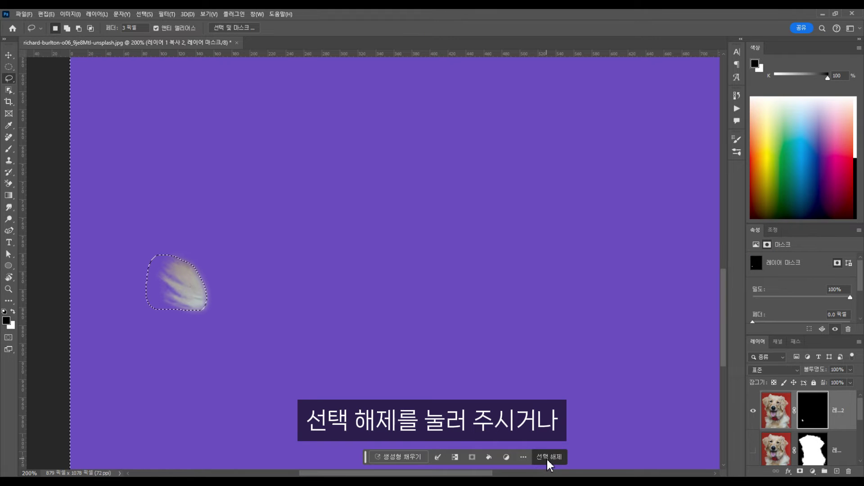
click(547, 458)
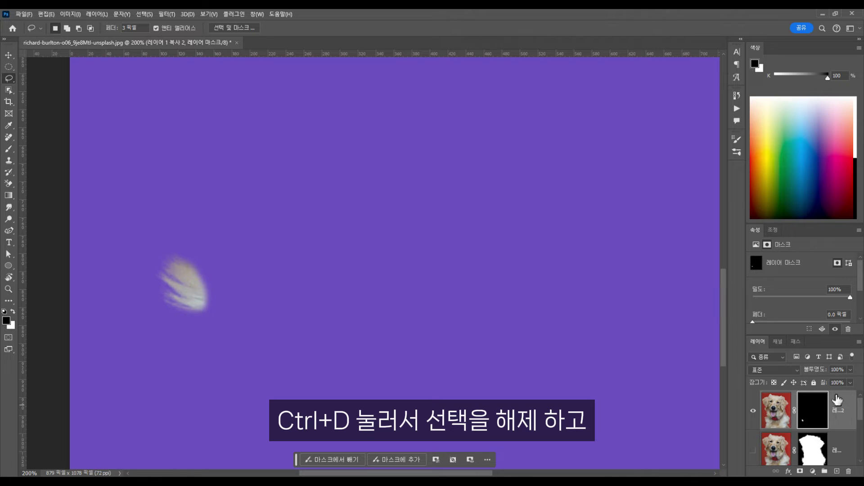
Step: Switch the layer thumbnails back to the small size and hide the purple colour fill layer so the fur tuft sits on transparency
right_click(813, 411)
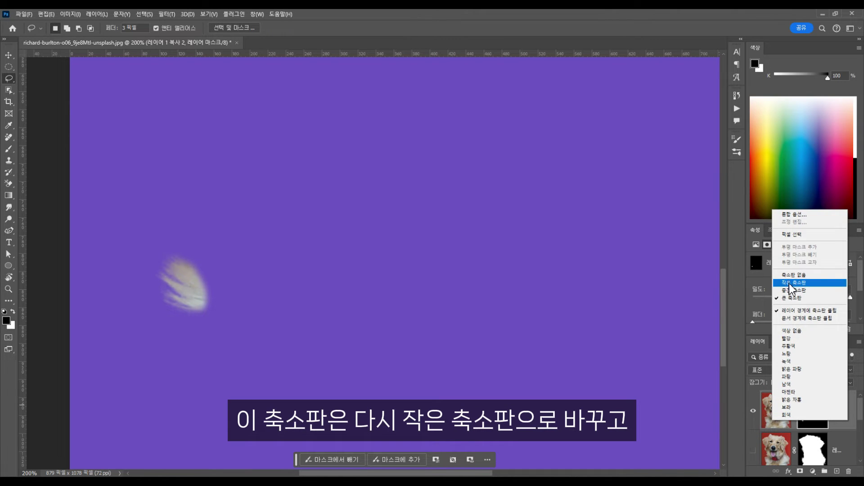
click(793, 282)
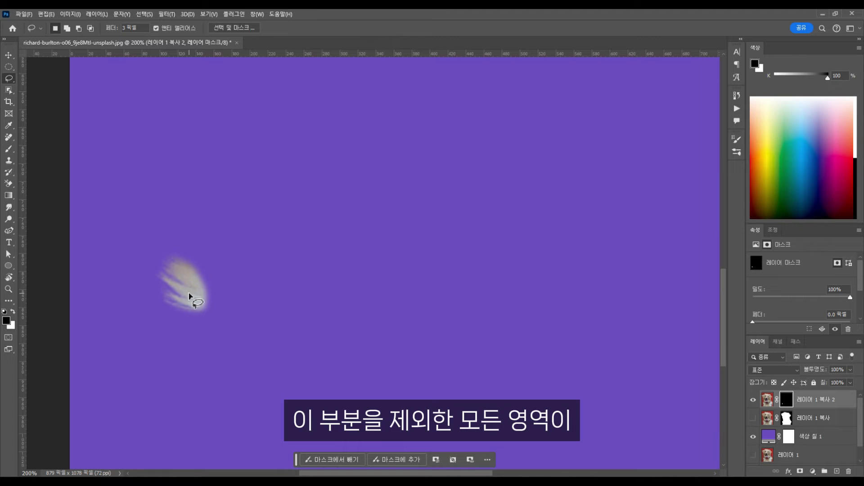
click(753, 439)
key(ctrl+minus)
mouse_move(366, 156)
mouse_down()
mouse_move(361, 313)
mouse_move(377, 155)
mouse_up()
drag(332, 360, 271, 330)
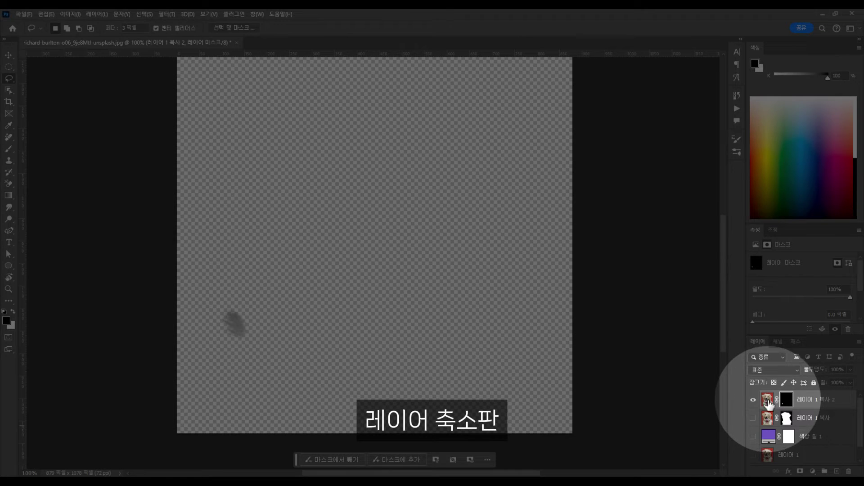
Step: Target the image rather than the mask of the tuft layer and define it as a brush preset named 리트리버
click(768, 400)
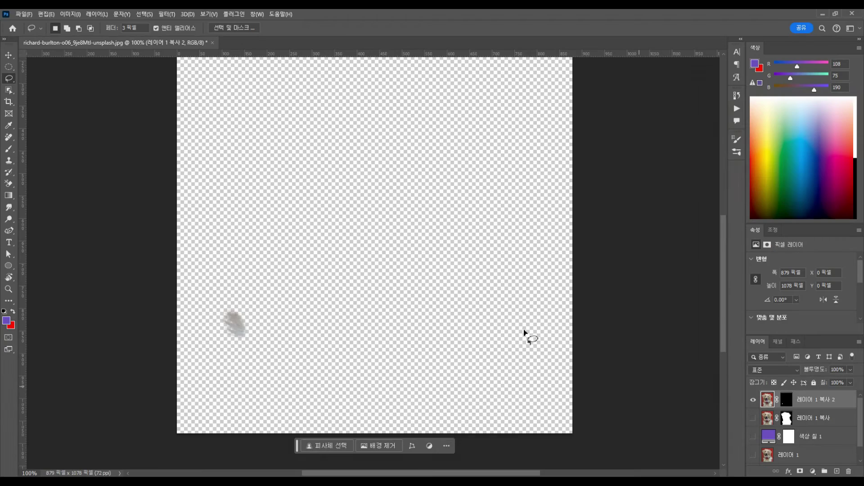
click(46, 14)
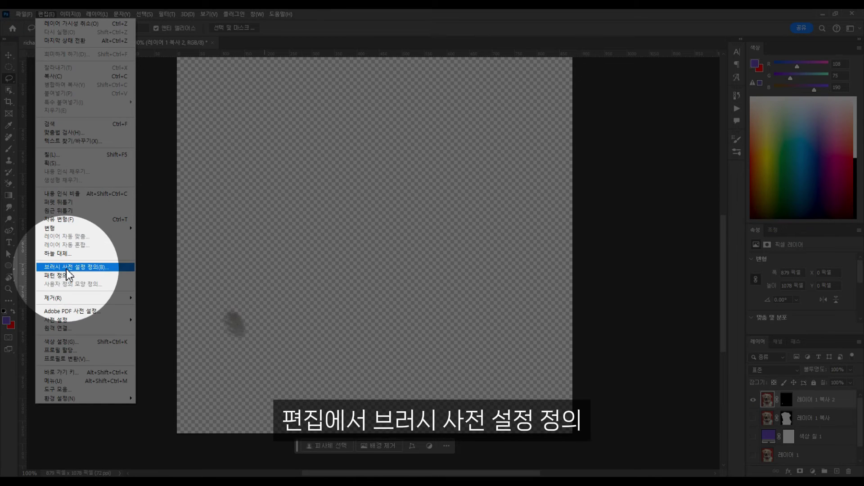
click(66, 267)
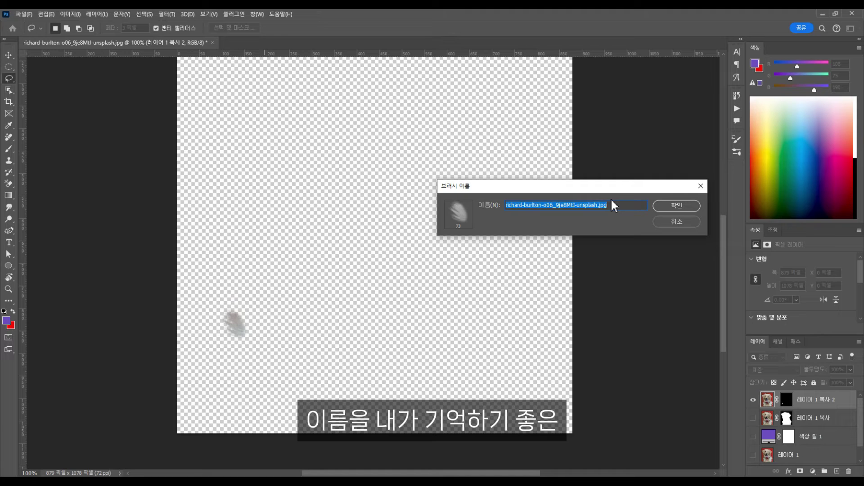
text(리트리버)
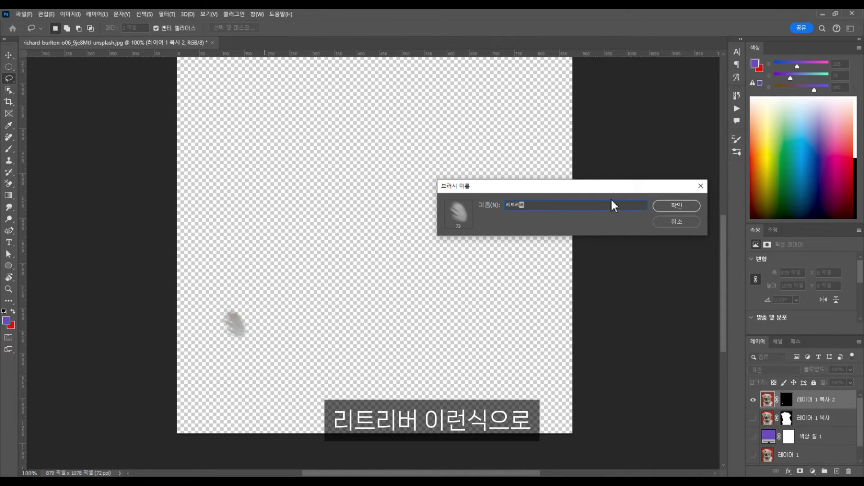
key(Return)
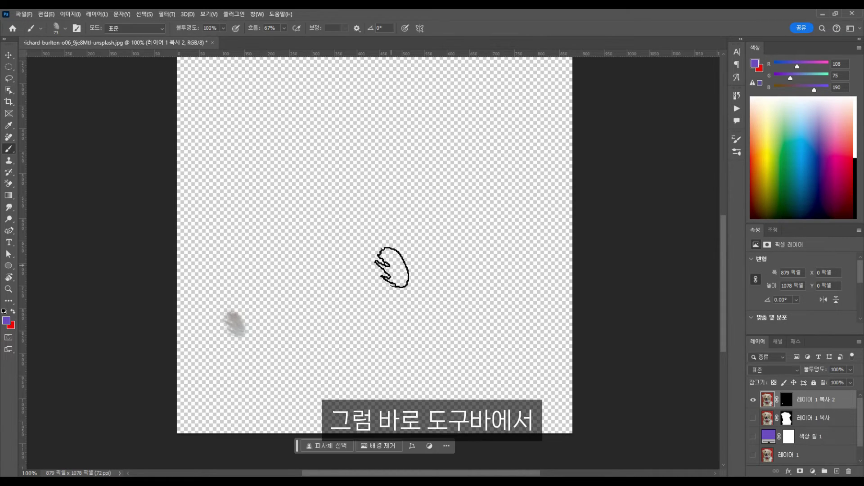
Step: Activate the Brush tool, hide the tuft layer, show the dog cutout and purple fill layers, and target the cutout's layer mask
click(9, 149)
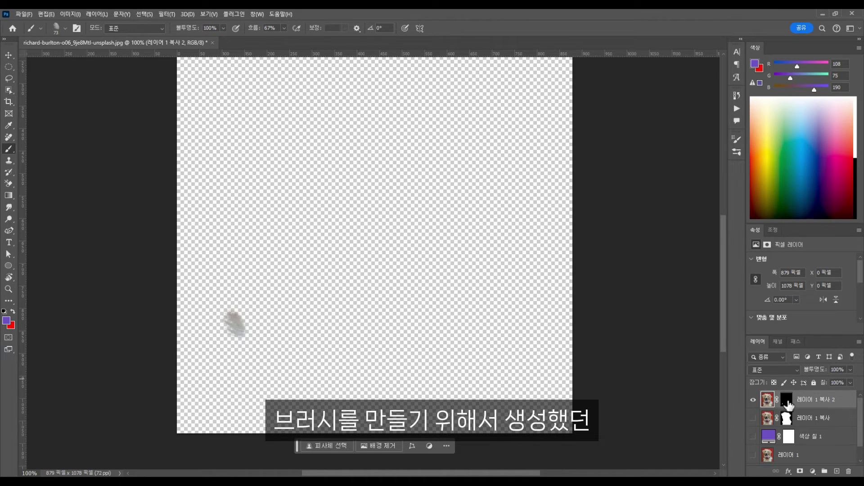
click(753, 403)
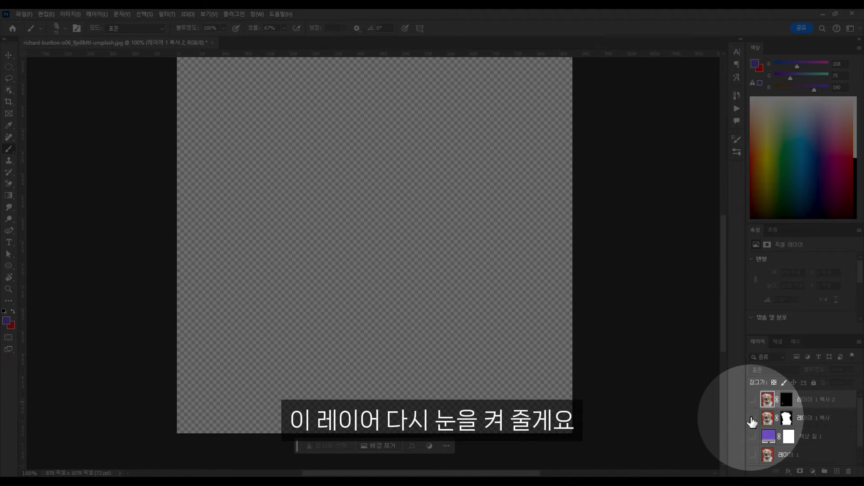
click(753, 421)
scroll(755, 426, down, 1)
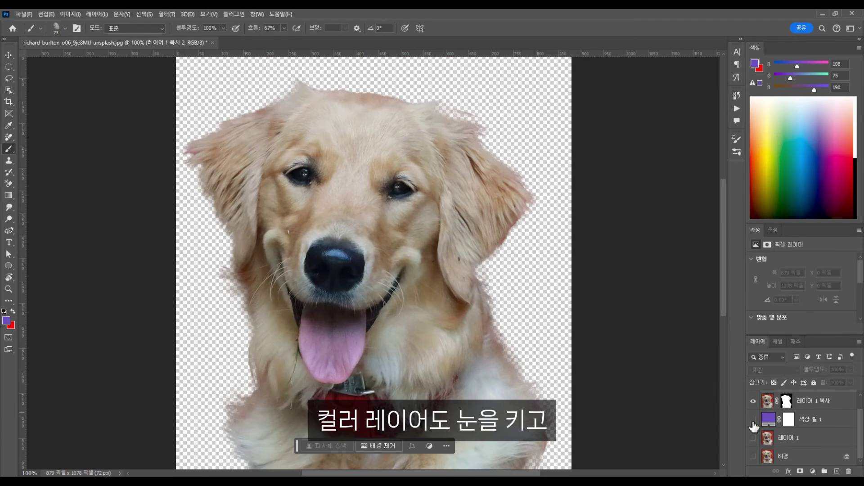
click(753, 420)
scroll(791, 439, up, 1)
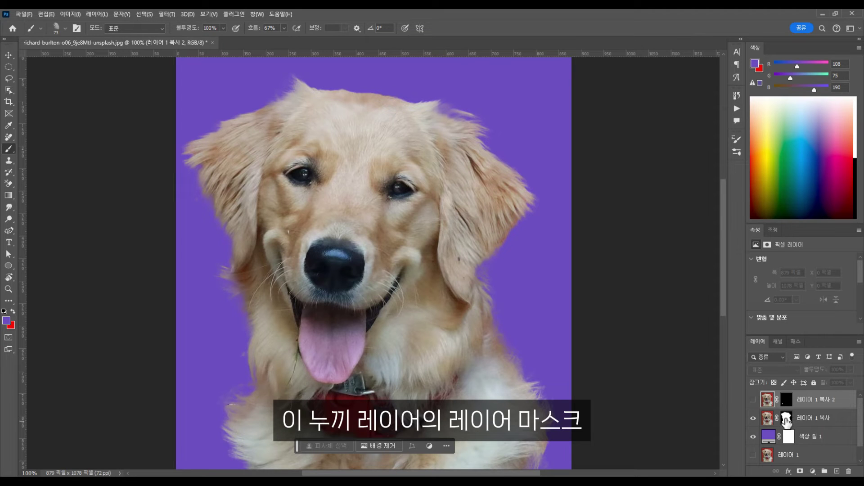
click(786, 420)
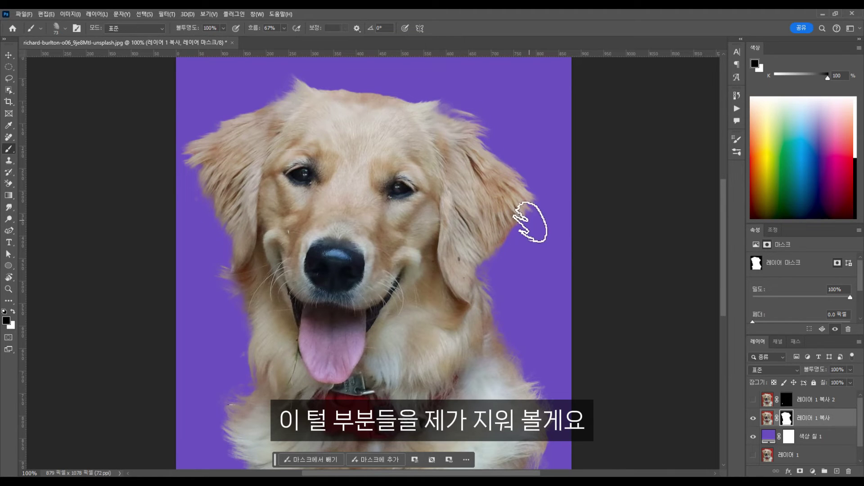
Step: Enlarge the fur brush to 80 px and set its tip angle to -40° in the Brush Settings
key(bracketright)
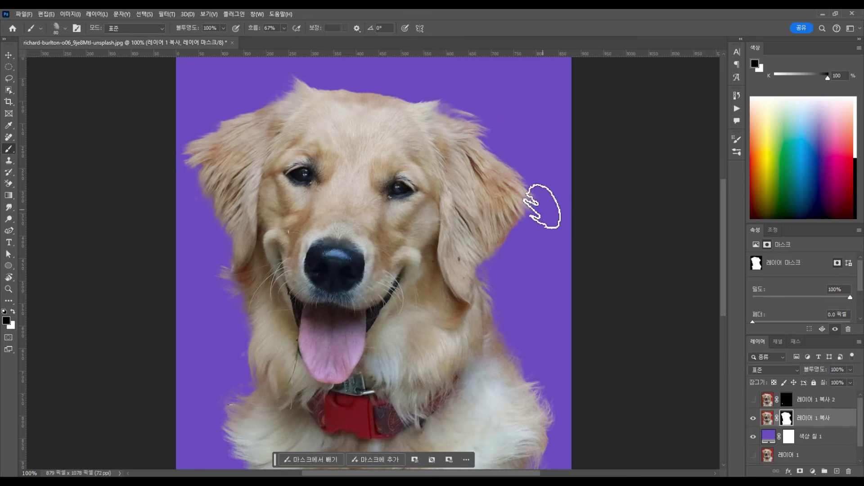
scroll(562, 229, up, 1)
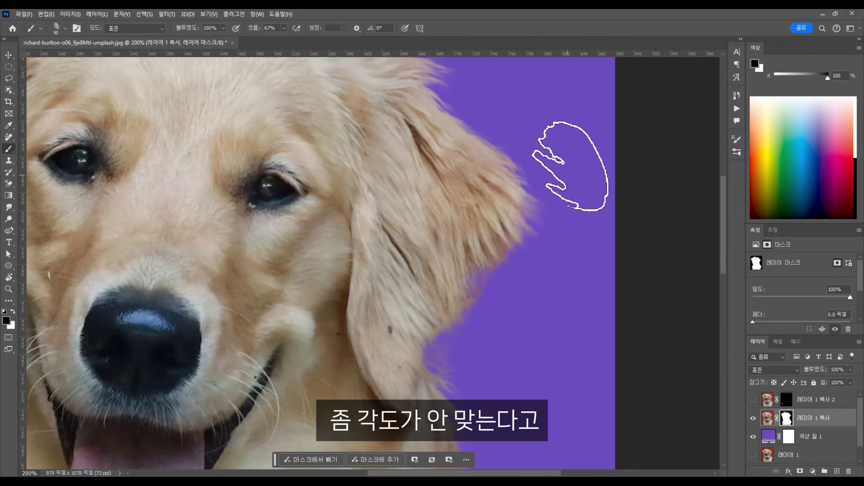
click(258, 15)
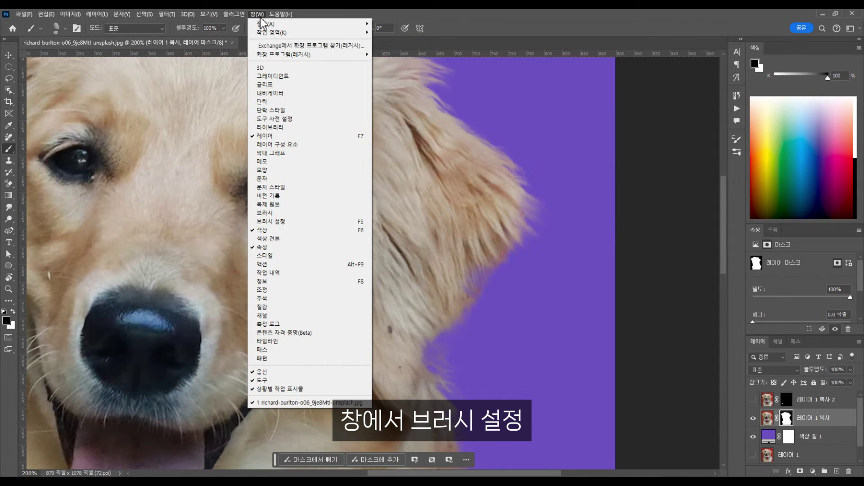
click(297, 225)
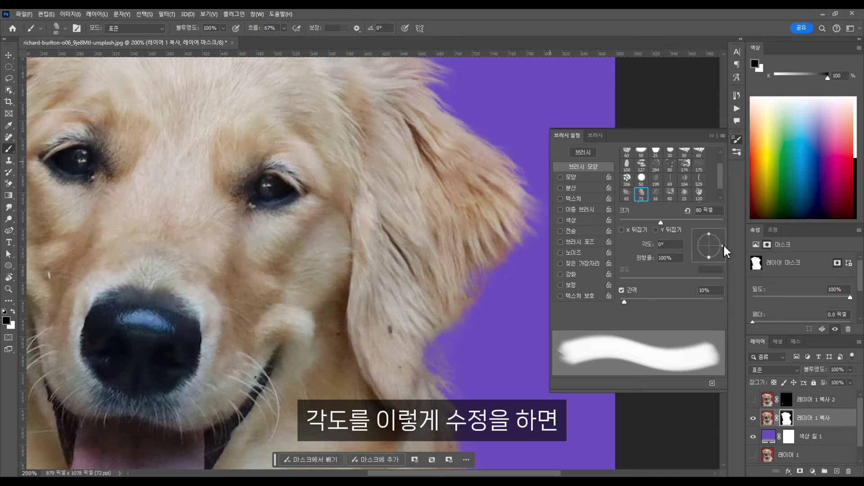
mouse_move(723, 244)
mouse_down()
mouse_move(720, 264)
mouse_move(727, 253)
mouse_move(709, 225)
mouse_move(693, 233)
mouse_move(717, 251)
mouse_up()
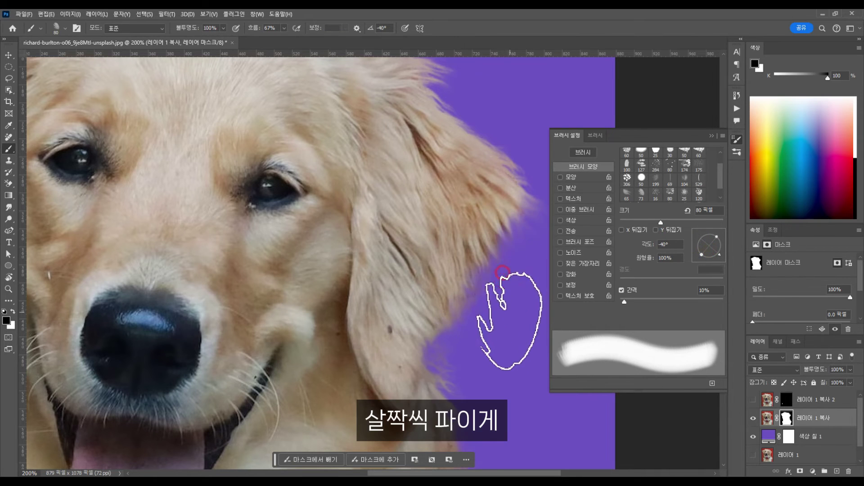
Step: Carve fur texture into the mask along the lower edge of the right-hand ear, reducing the brush to 60 px
drag(482, 239, 440, 220)
key(bracketleft)
key(bracketleft)
key(bracketleft)
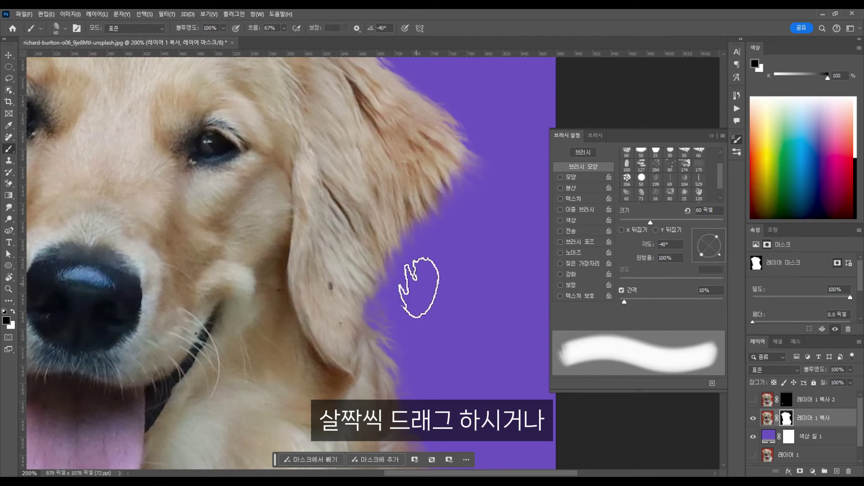
Step: Flip the brush tip on Y only, set its angle to about 1°, and mask out stray wisps above the right-hand ear at 30, then 15 px
drag(712, 250, 722, 240)
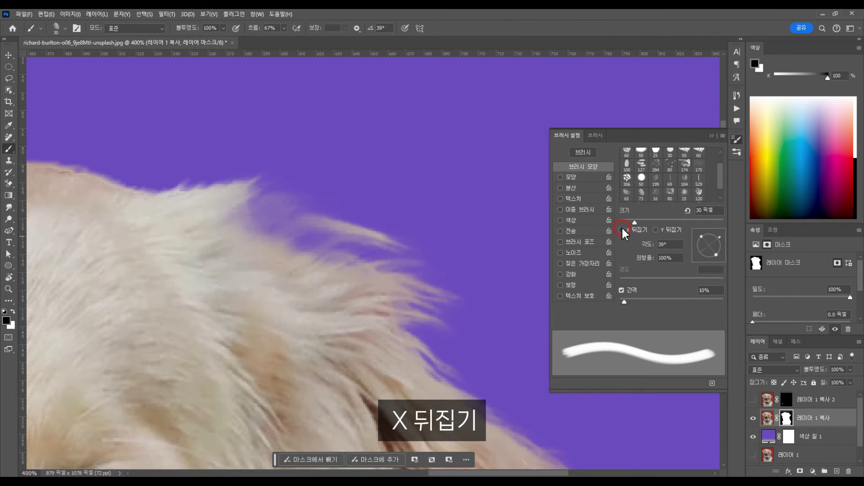
click(622, 229)
click(668, 230)
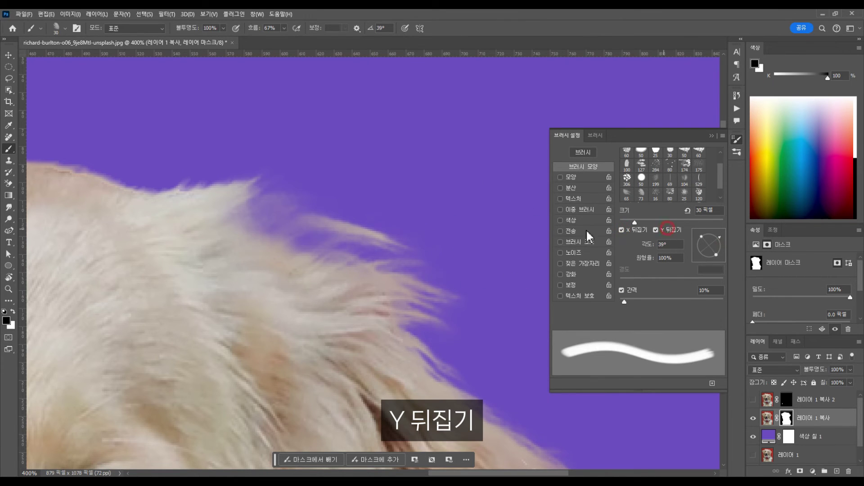
click(622, 230)
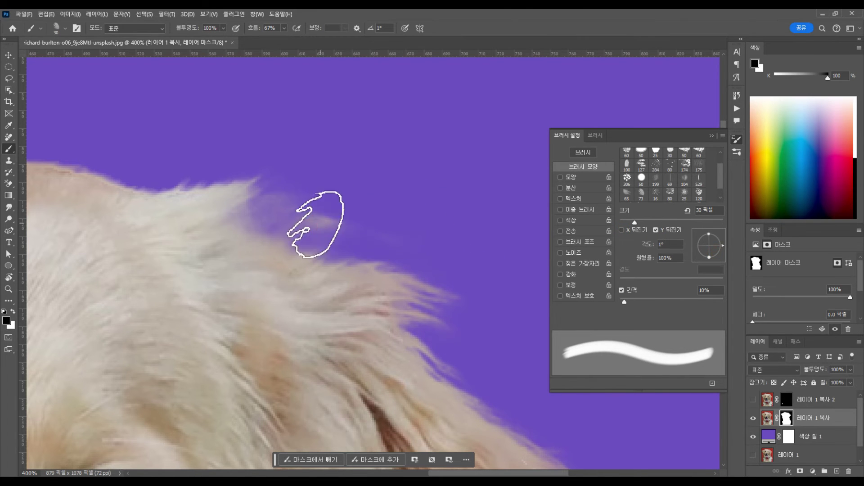
key(bracketleft)
key(ctrl+minus)
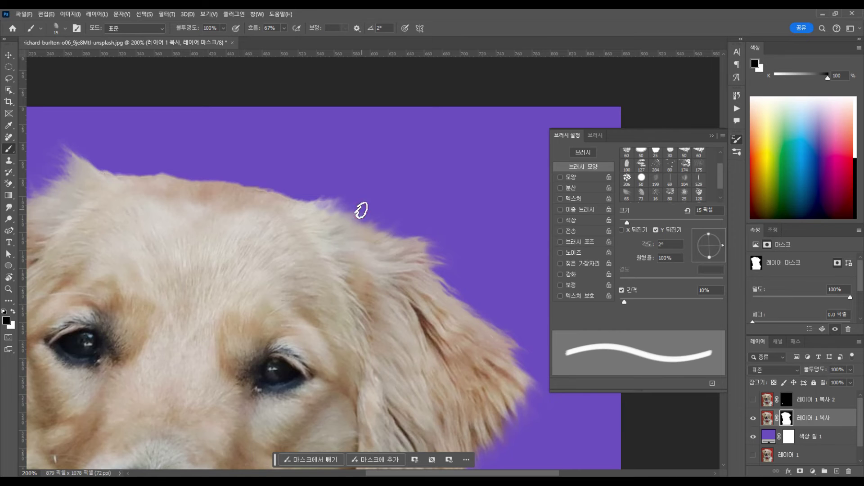
Step: Turn off the Y flip, set the brush to 35 px at 137°, and trim the fur edge on the left-hand side of the head
scroll(361, 211, left, 5)
key(bracketright)
key(bracketright)
click(666, 229)
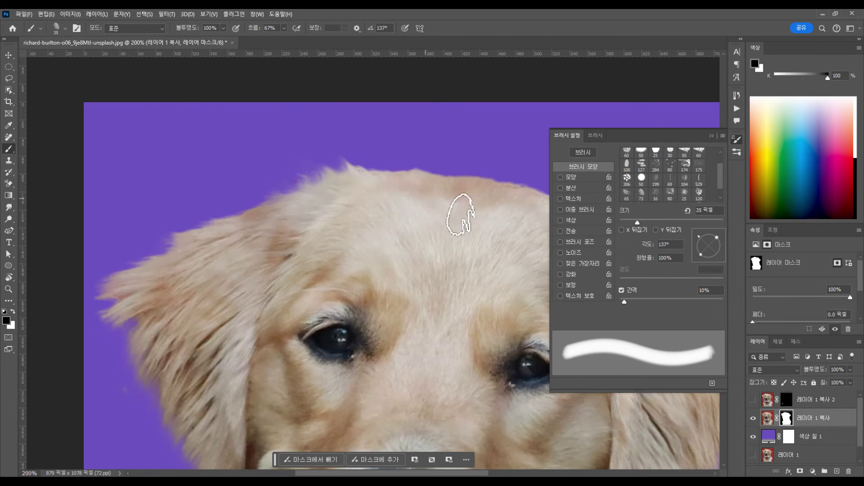
key(bracketleft)
key(bracketleft)
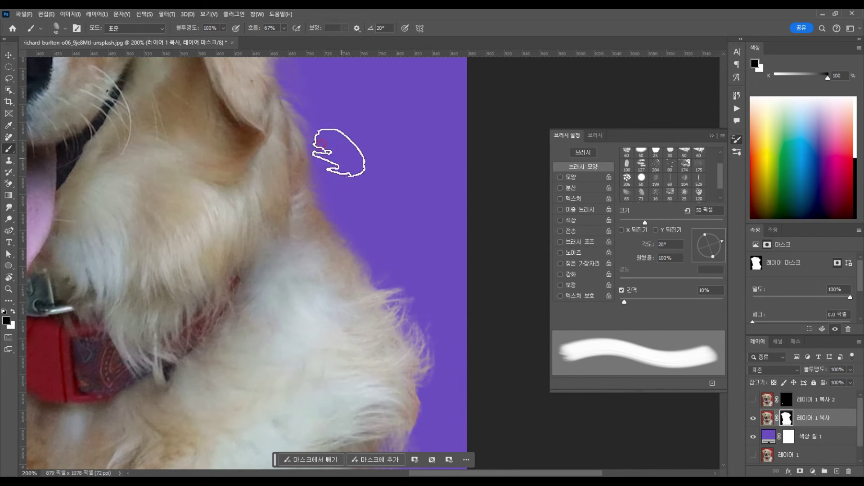
Step: Trim the right-hand neck and chest fur down to the image's lower edge with the 50 px brush, angled at 56° and then 7°
drag(717, 242, 719, 231)
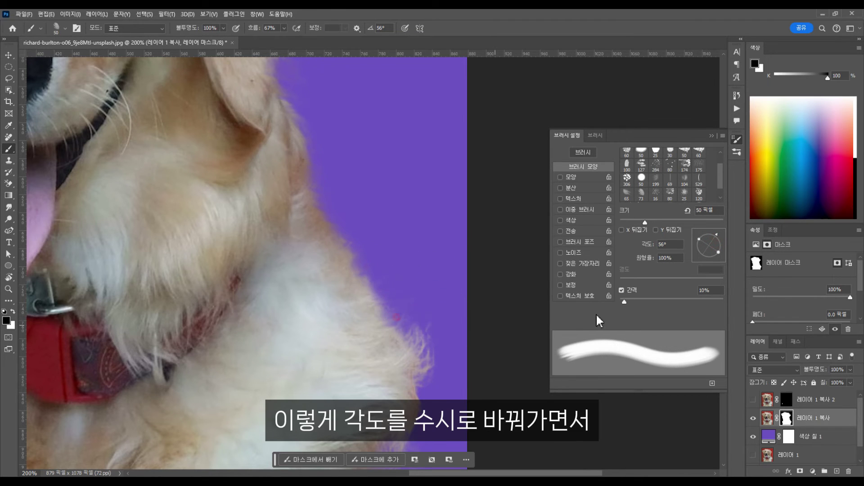
scroll(439, 310, down, 5)
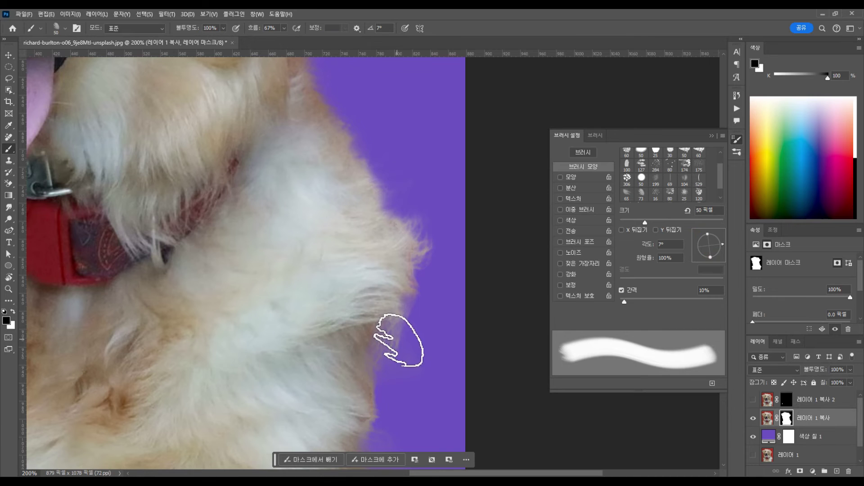
key(Right)
scroll(389, 412, down, 7)
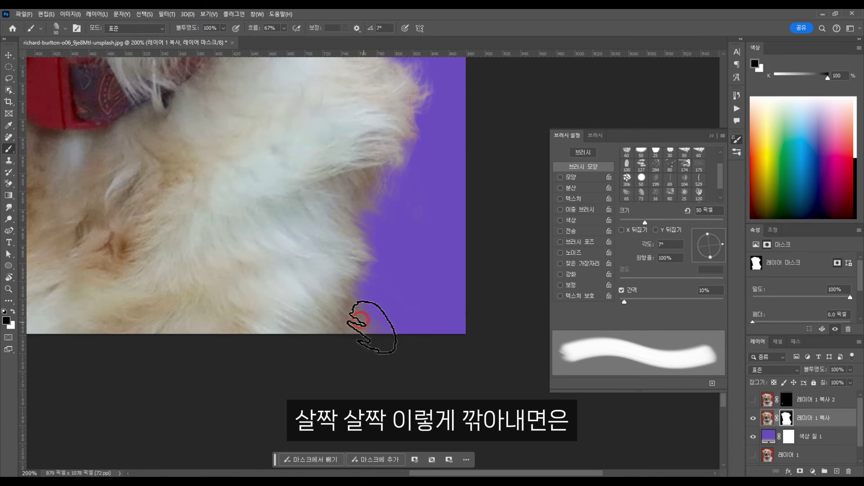
scroll(434, 241, up, 8)
drag(440, 377, 410, 257)
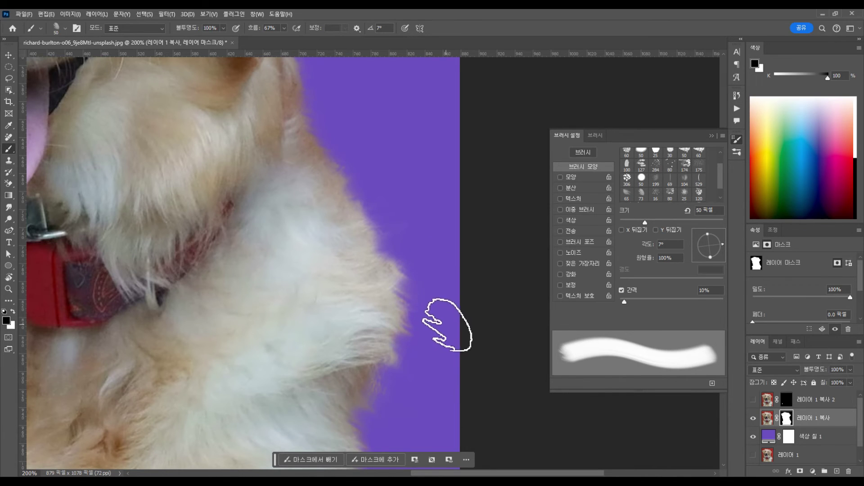
Step: Resize the brush to 30 px and then 40 px, and refine the right-hand shoulder fur with the tip angled at -35°
key(bracketleft)
key(bracketleft)
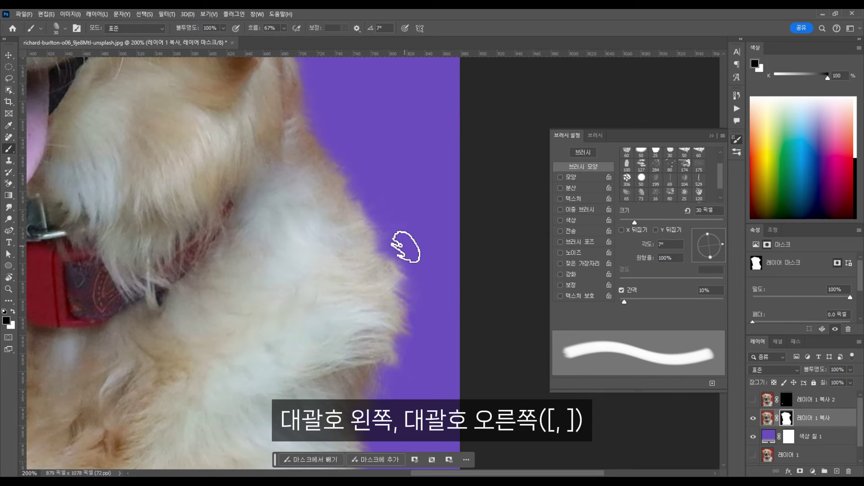
key(bracketright)
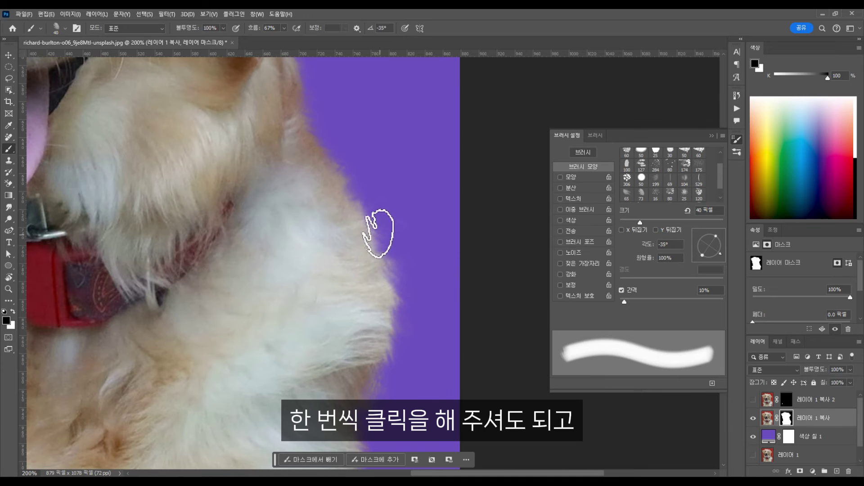
Step: Mask out the background-tinted fringe along the lower right-hand chest, using the brush at 40 px and 9°, then 30 px and -24°
drag(717, 239, 720, 243)
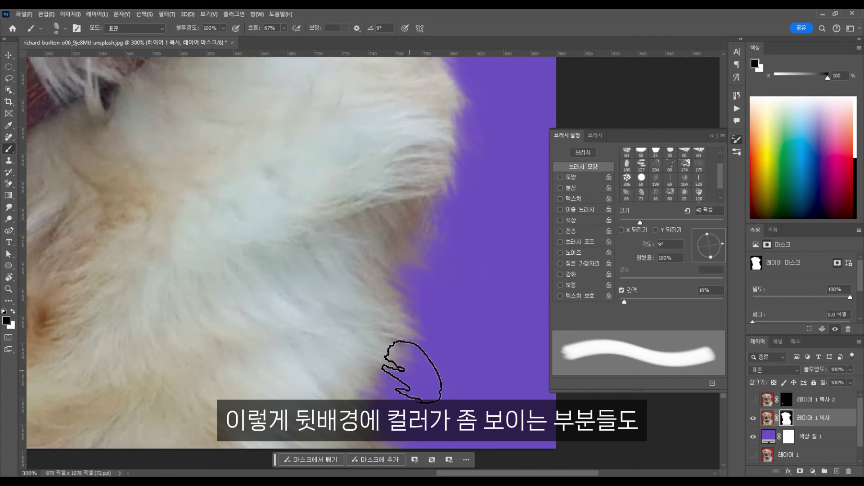
mouse_move(421, 352)
mouse_down()
mouse_move(445, 343)
mouse_move(419, 322)
mouse_move(451, 308)
mouse_move(411, 298)
mouse_move(420, 280)
mouse_move(413, 240)
mouse_up()
mouse_move(725, 243)
mouse_down()
mouse_move(722, 236)
mouse_move(723, 251)
mouse_up()
key(bracketleft)
mouse_move(462, 264)
mouse_down()
mouse_move(443, 268)
mouse_move(468, 216)
mouse_up()
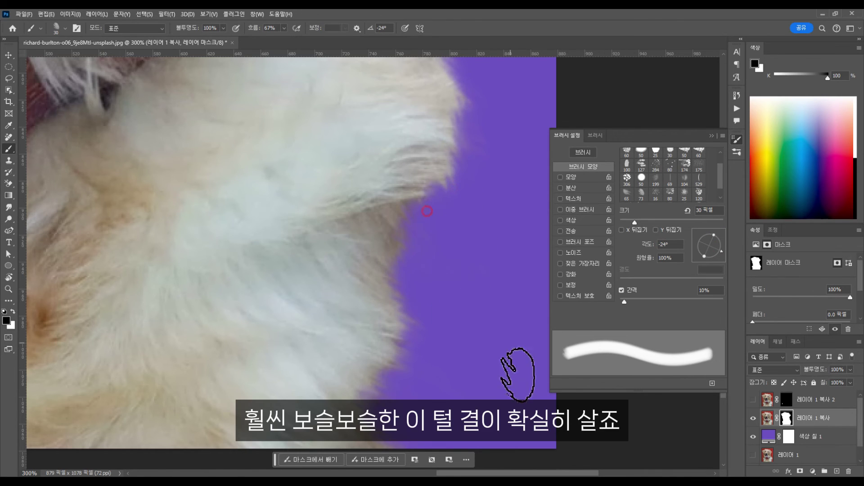
scroll(404, 346, down, 1)
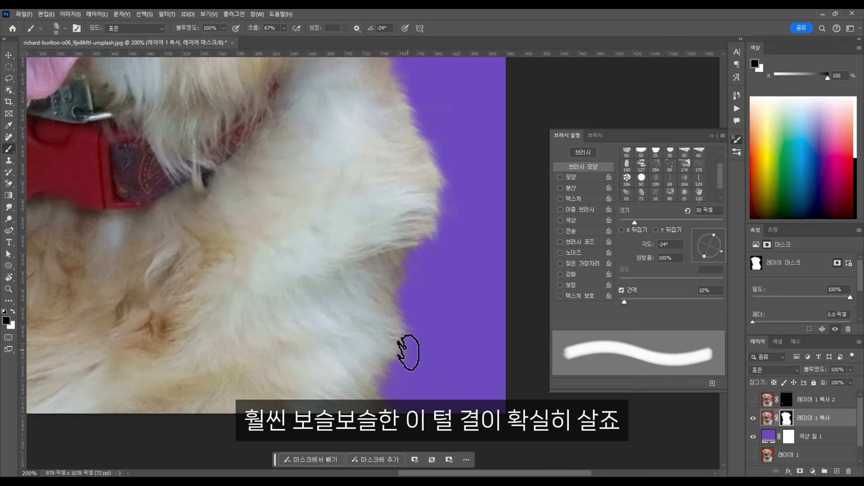
drag(451, 226, 451, 278)
scroll(401, 159, down, 2)
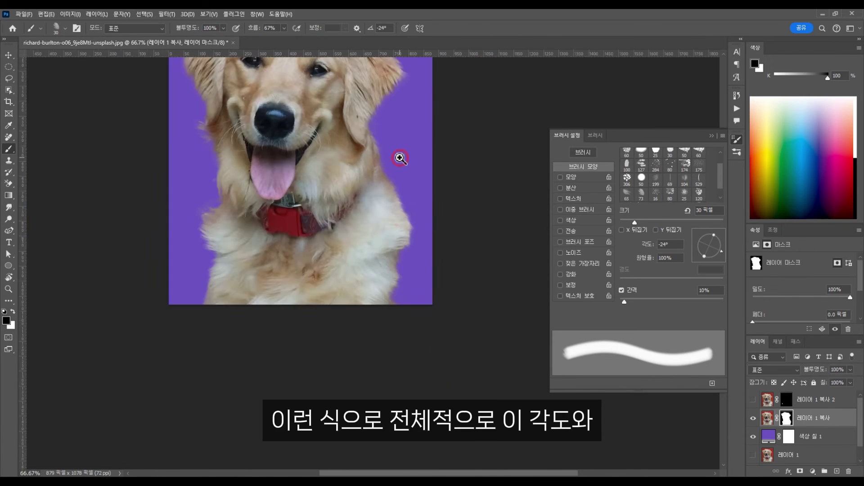
Step: Trim the fur fringe at the right-hand ear's tip on the layer mask with the 30 px brush angled at -1°
scroll(401, 159, up, 2)
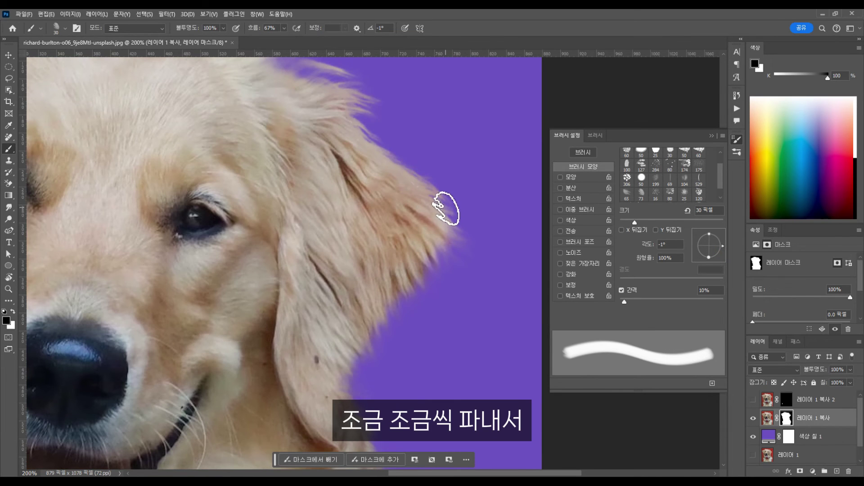
drag(457, 177, 460, 285)
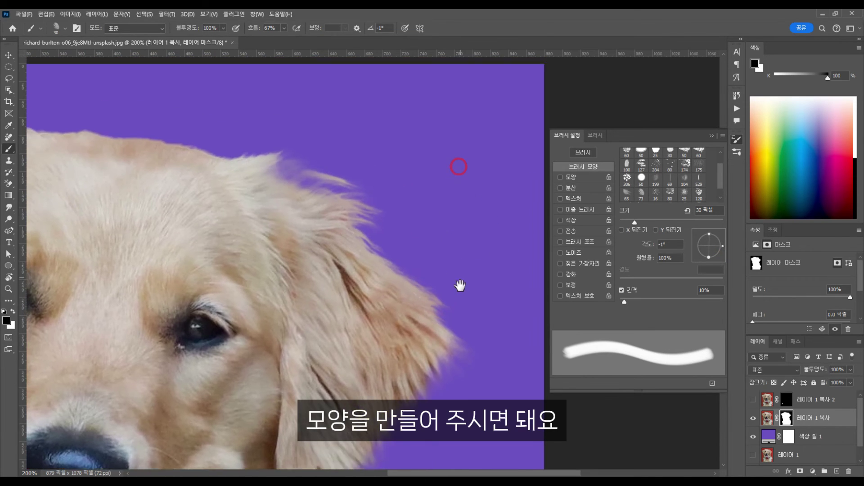
drag(454, 355, 439, 299)
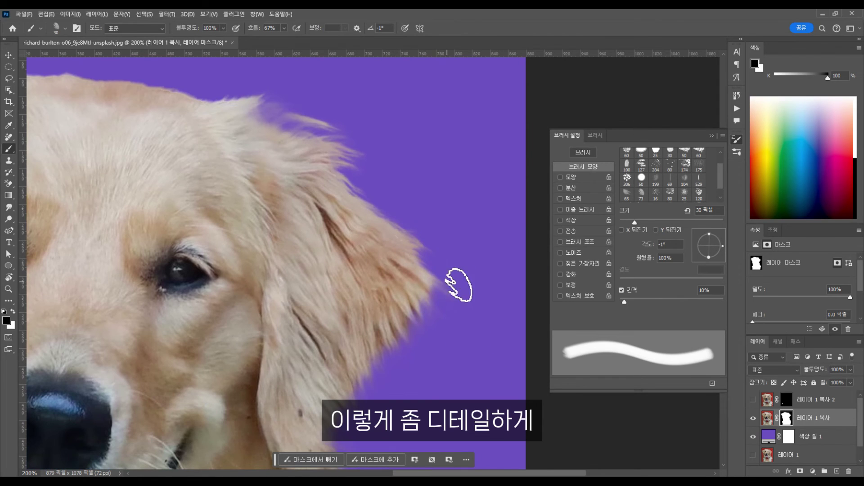
click(449, 289)
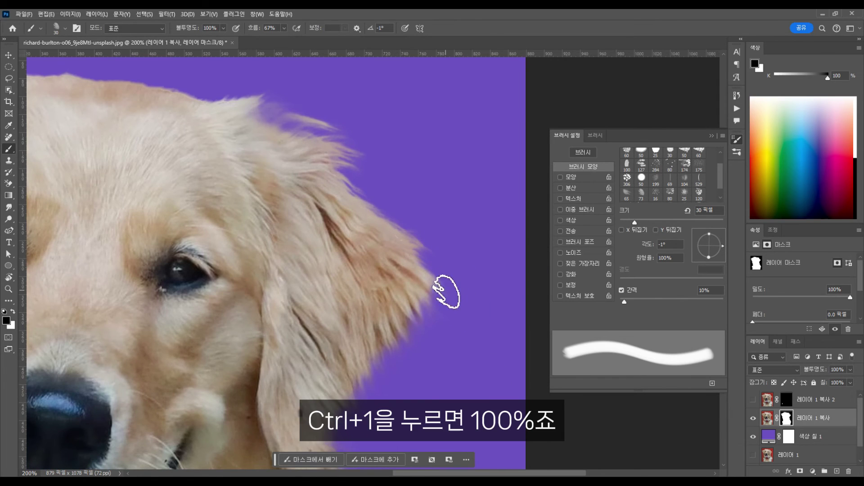
key(ctrl+1)
drag(393, 354, 430, 255)
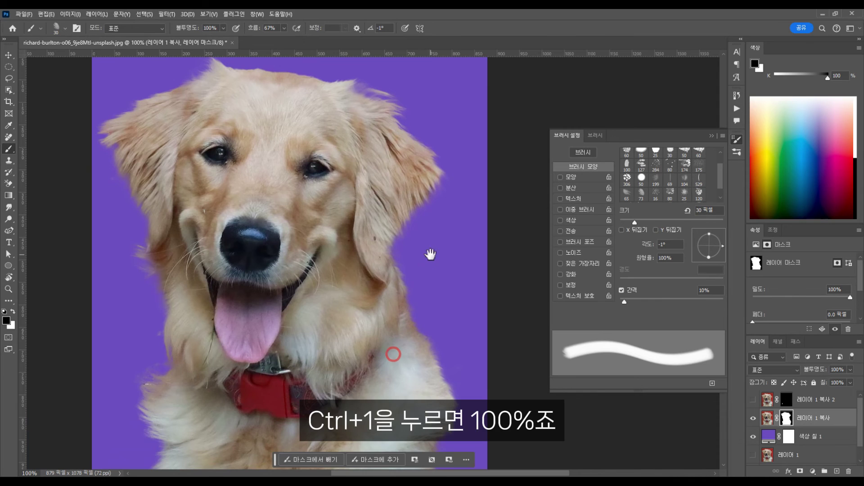
key(ctrl+0)
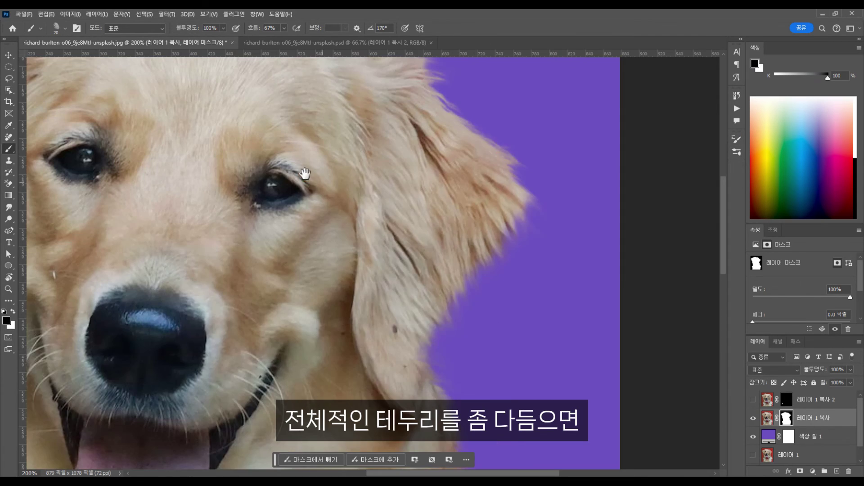
Step: Inspect the trimmed fur edges at 200% and compare them with the finished dog cutout on the pink background in the PSD document
drag(303, 175, 438, 329)
mouse_move(189, 229)
mouse_down()
mouse_move(323, 269)
mouse_move(91, 100)
mouse_up()
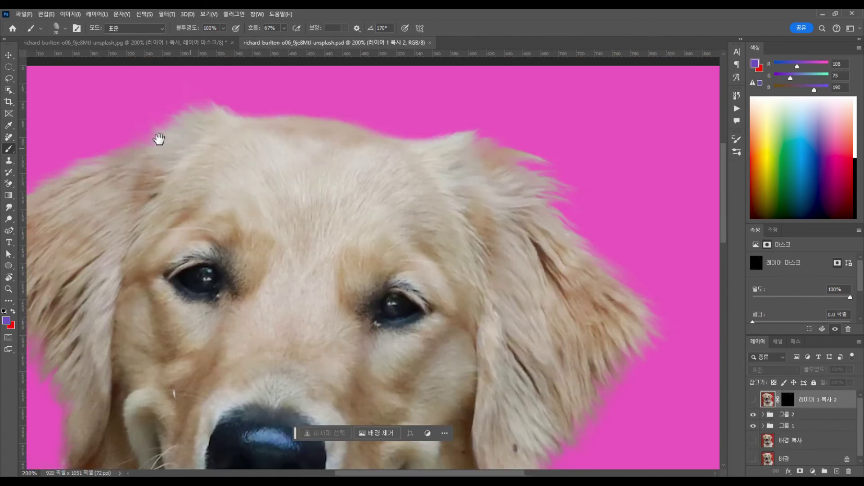
drag(158, 137, 326, 147)
drag(210, 346, 179, 139)
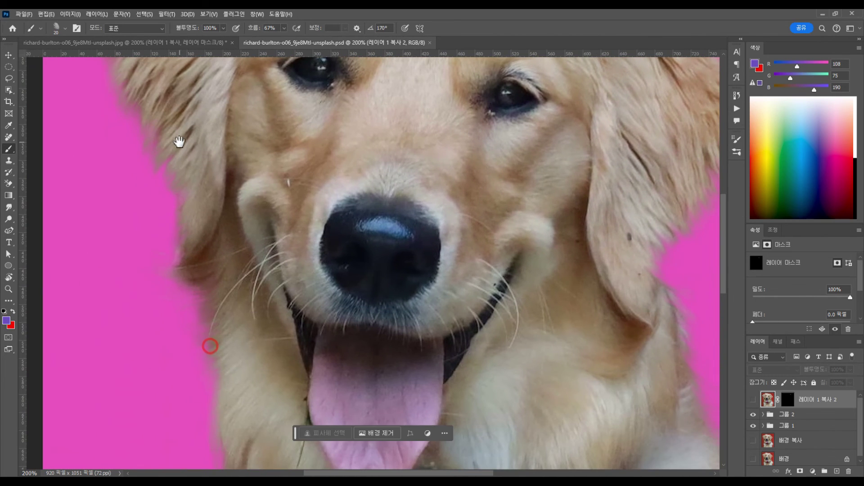
drag(207, 353, 195, 151)
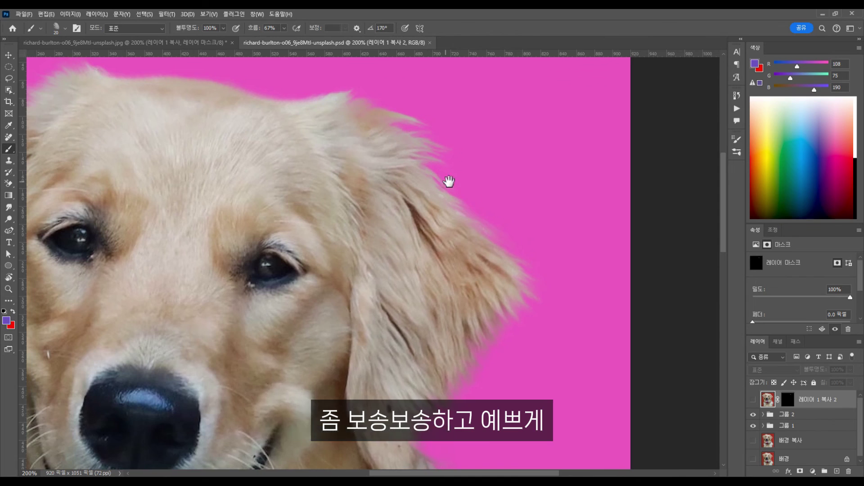
drag(448, 179, 557, 261)
drag(345, 272, 359, 254)
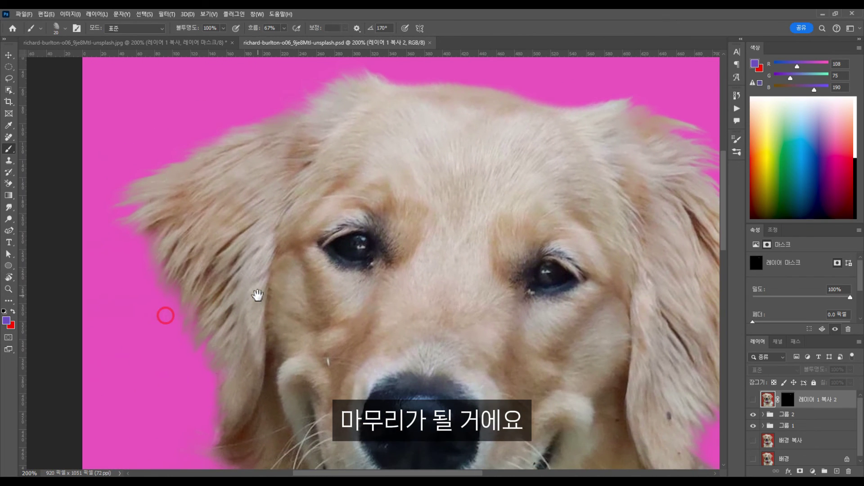
drag(278, 359, 267, 301)
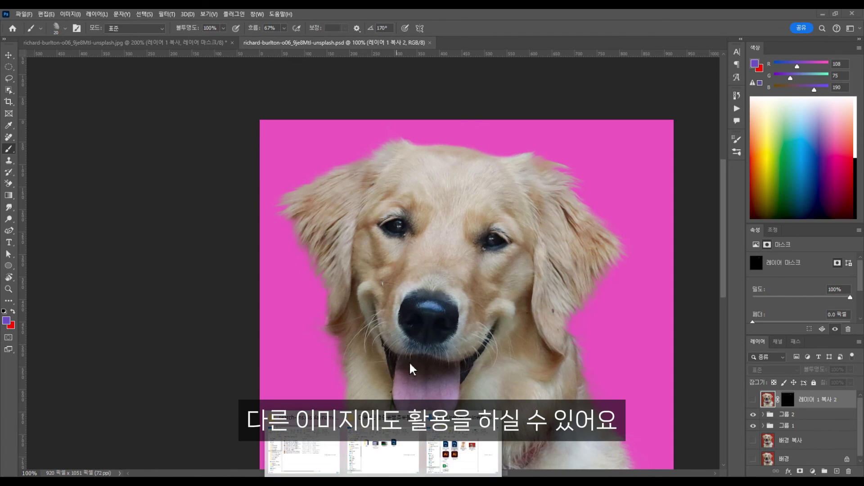
Step: Open the finished puppy cutout PSD from the file folder and examine the fur edges along its chest, neck, ears and head
click(447, 462)
double_click(417, 263)
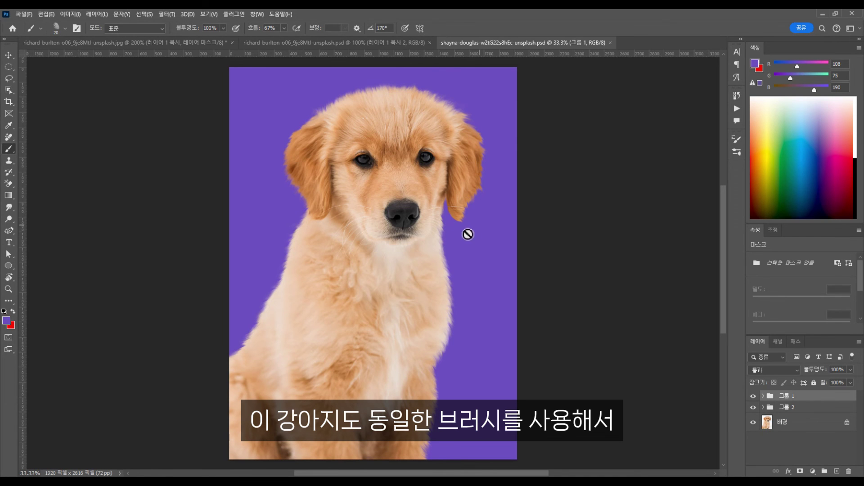
ctrl+click(432, 201)
ctrl+click(432, 200)
ctrl+click(470, 256)
drag(463, 336, 444, 205)
drag(424, 380, 467, 303)
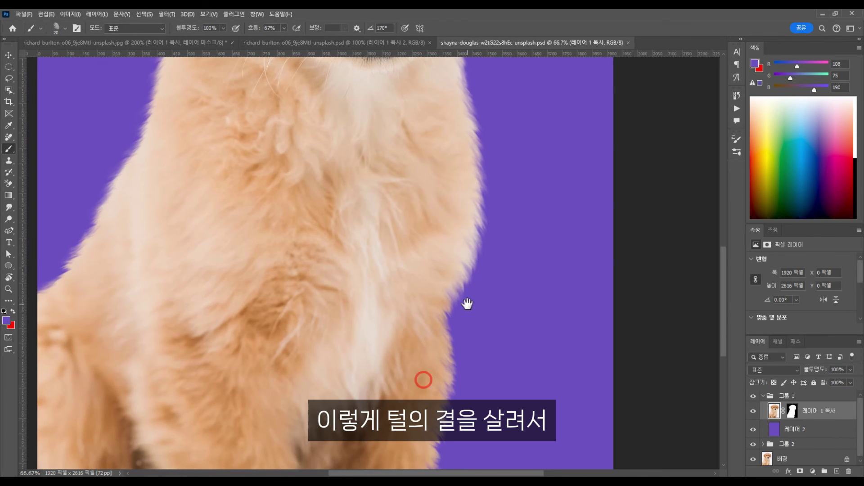
ctrl+click(426, 363)
drag(275, 182, 240, 385)
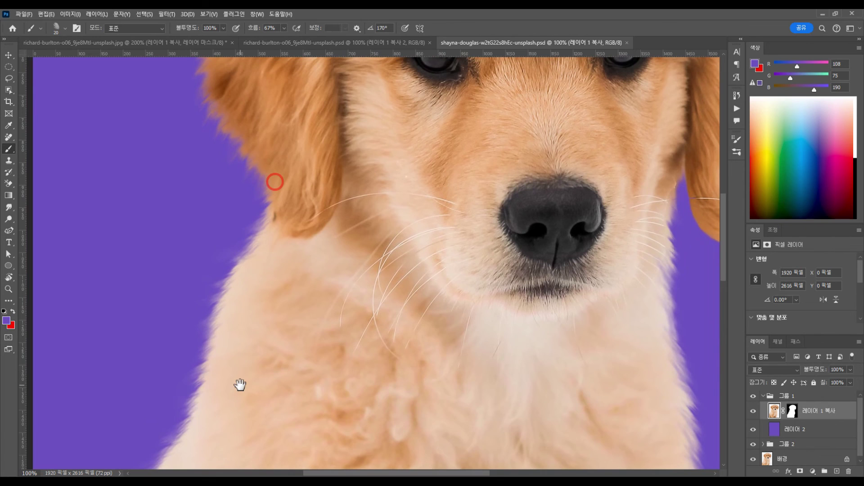
drag(254, 218, 220, 365)
drag(199, 185, 158, 297)
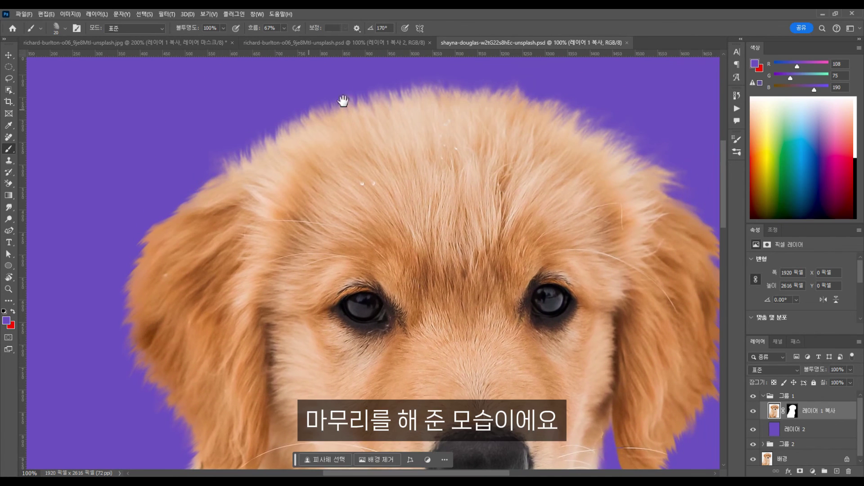
drag(428, 104, 311, 158)
drag(535, 270, 567, 255)
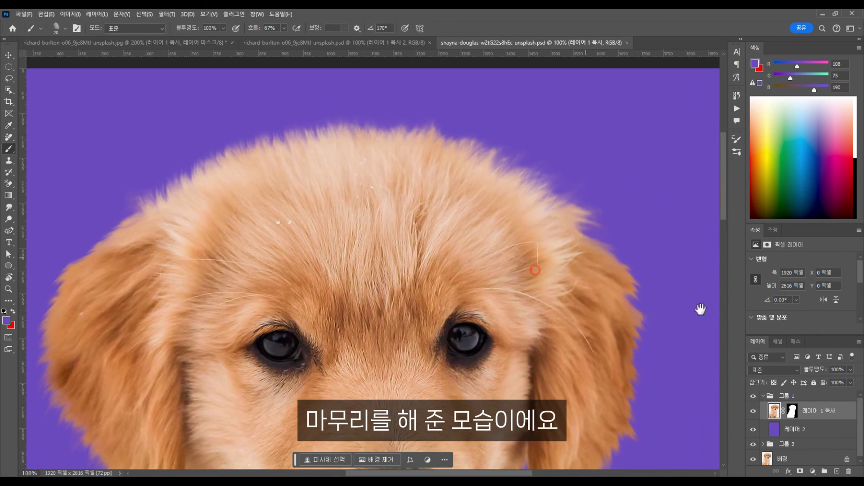
Step: Compare the puppy's fur edges before and after brushing by toggling 그룹 1 around the head, ears and chest, leaving the group visible
click(753, 396)
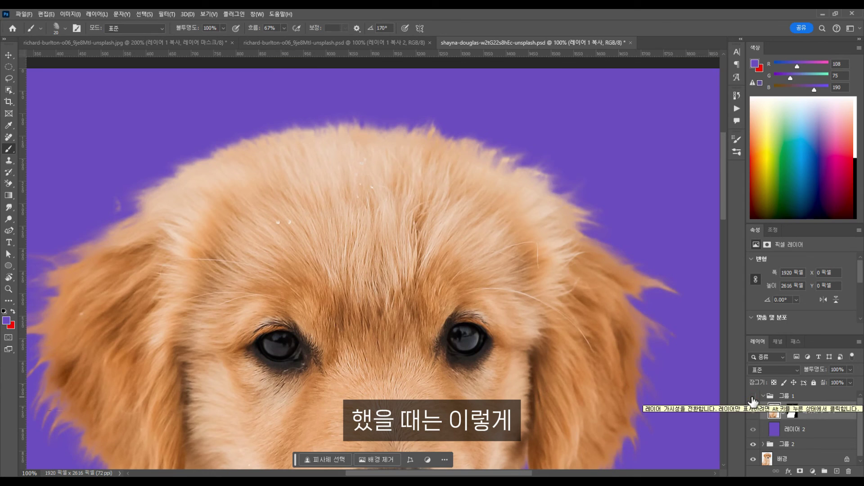
click(753, 398)
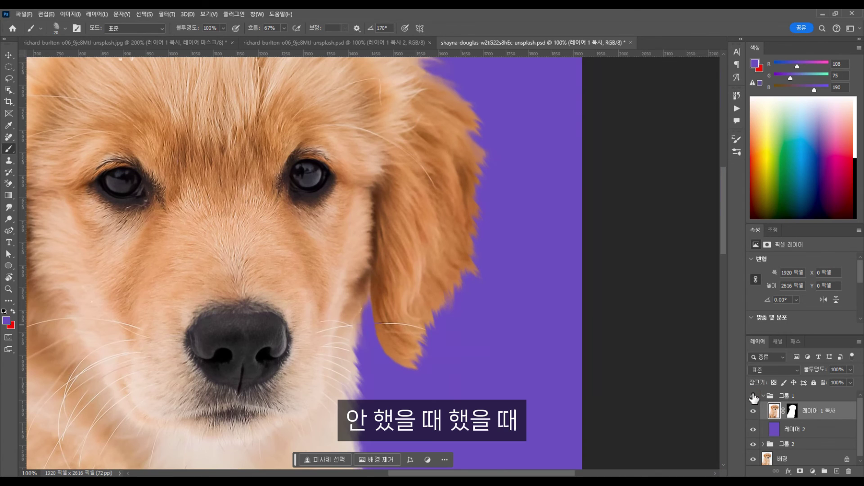
click(753, 397)
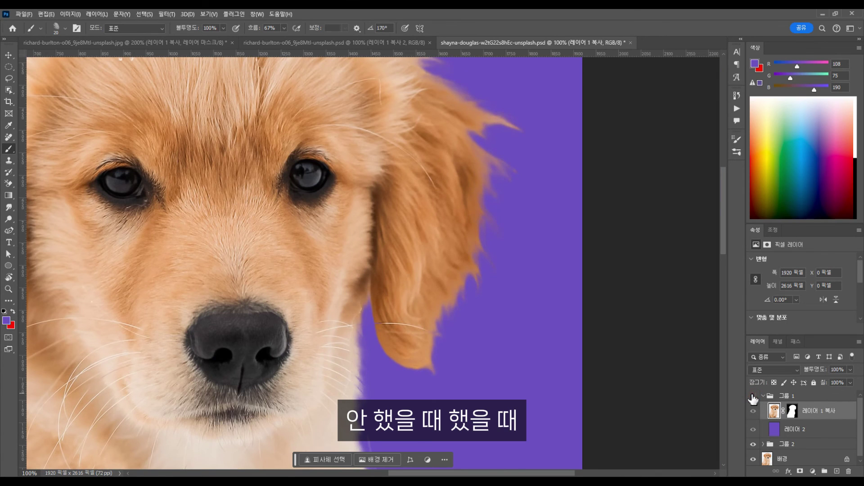
click(753, 398)
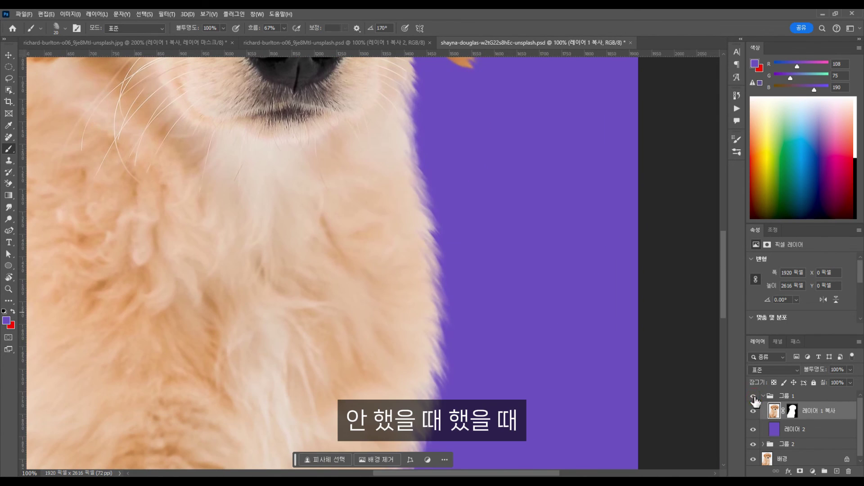
click(755, 401)
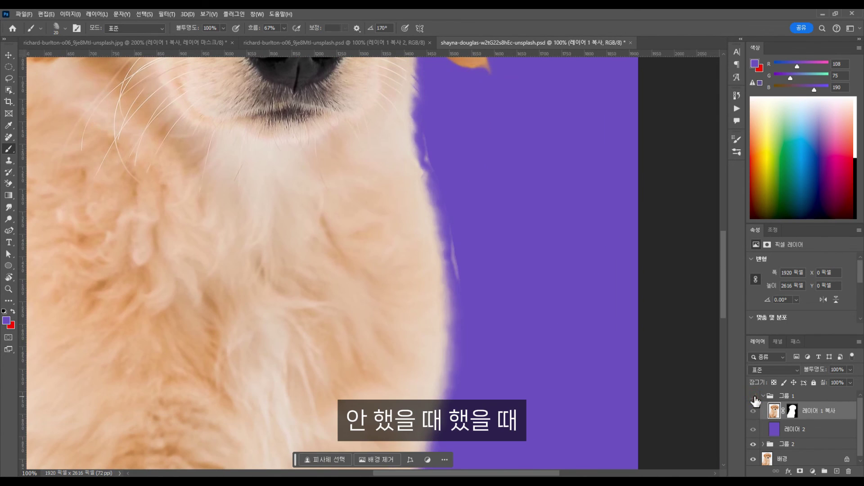
click(755, 401)
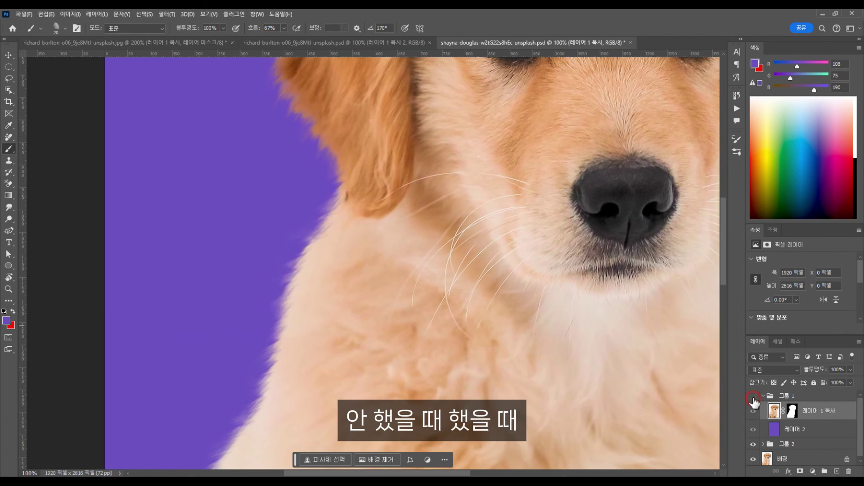
click(755, 401)
click(755, 401)
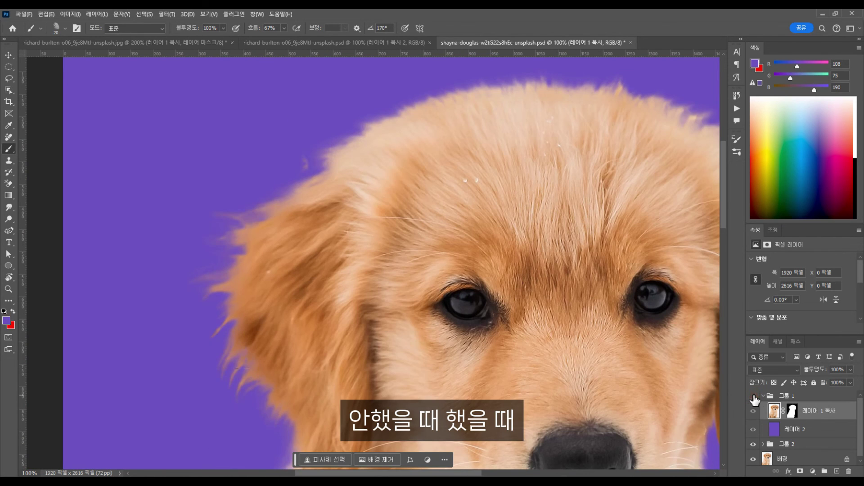
click(755, 398)
scroll(487, 276, down, 2)
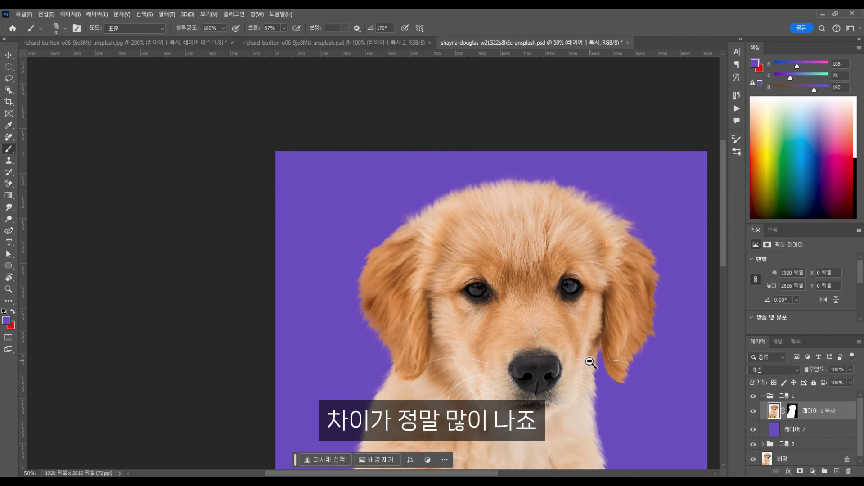
drag(574, 358, 439, 254)
scroll(460, 298, down, 1)
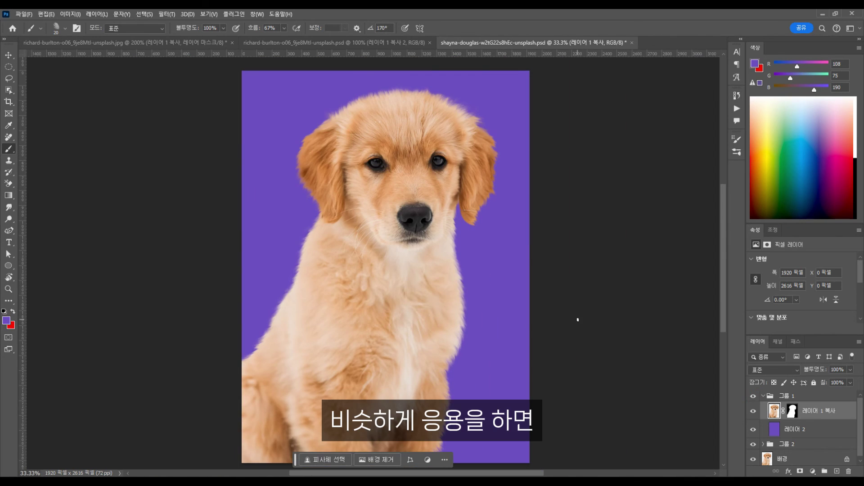